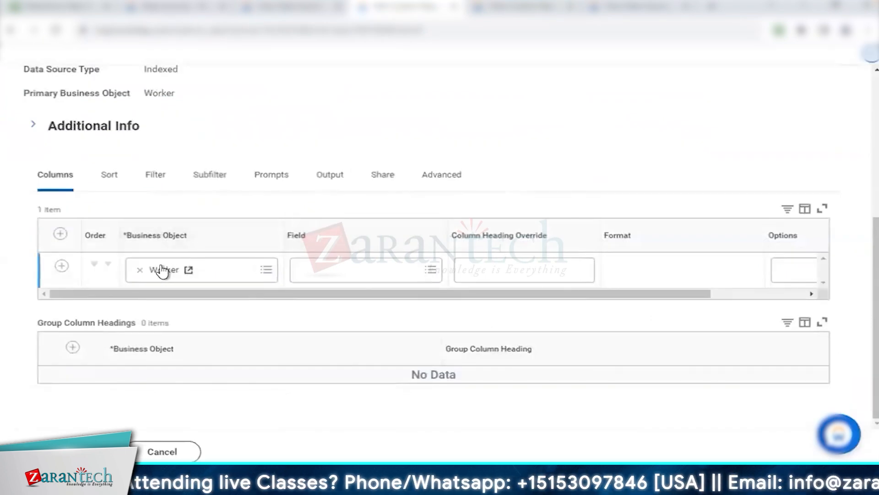
# Step: Set the field of the first Worker column to Employee ID
pyautogui.click(308, 276)
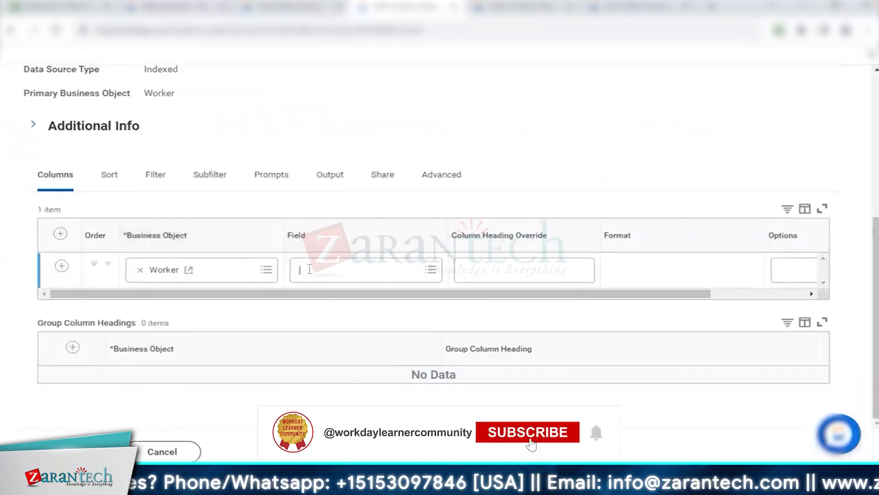
pyautogui.write('eaployee id')
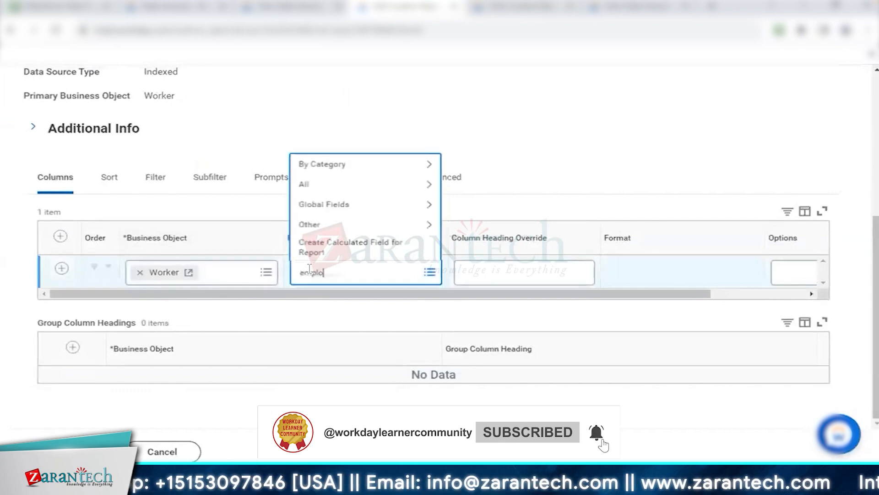
pyautogui.press('Return')
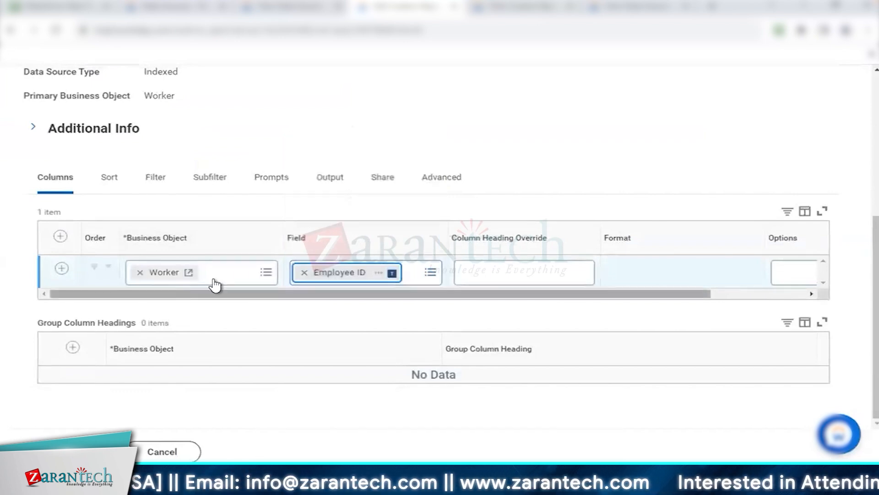
# Step: Inspect the Employee ID field's business object and compare it with the report's primary business object
pyautogui.click(380, 275)
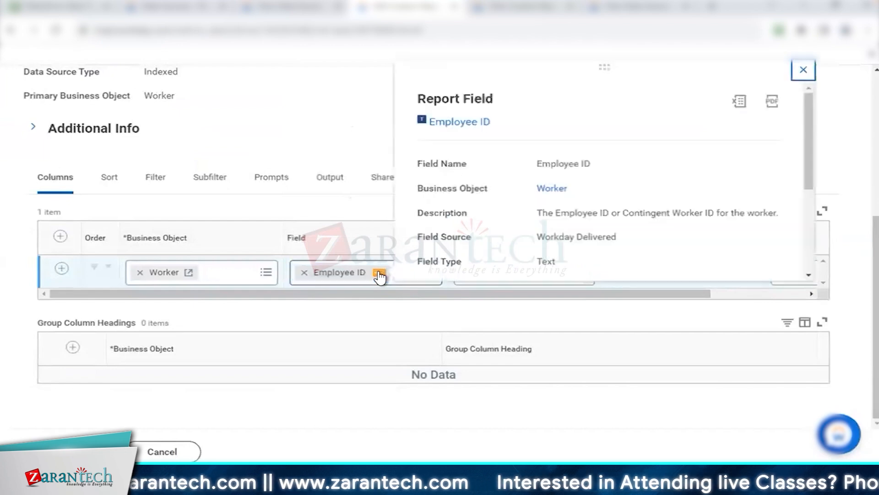
pyautogui.moveTo(423, 189); pyautogui.dragTo(484, 190)
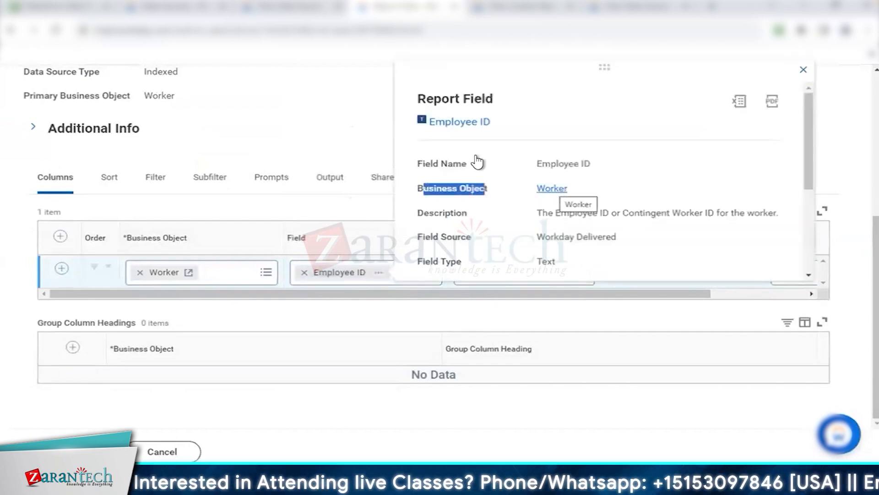
pyautogui.click(293, 103)
pyautogui.scroll(2, 293, 102)
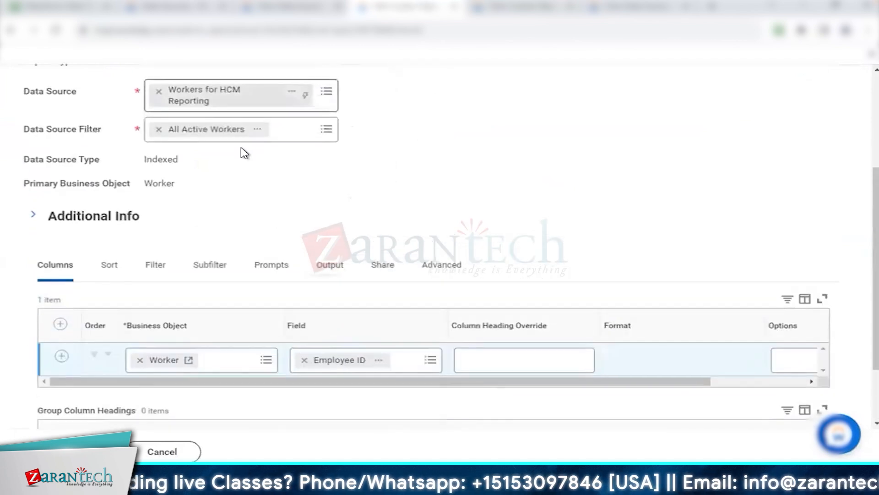
pyautogui.doubleClick(163, 182)
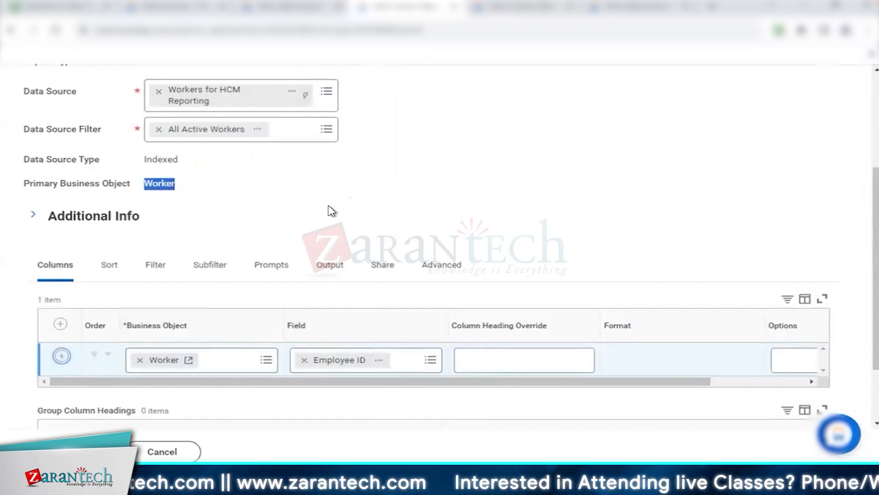
# Step: Add a second Worker column, search its fields for "work location" and choose Primary Address from Work or Home or Location
pyautogui.scroll(-3, 348, 298)
pyautogui.click(358, 274)
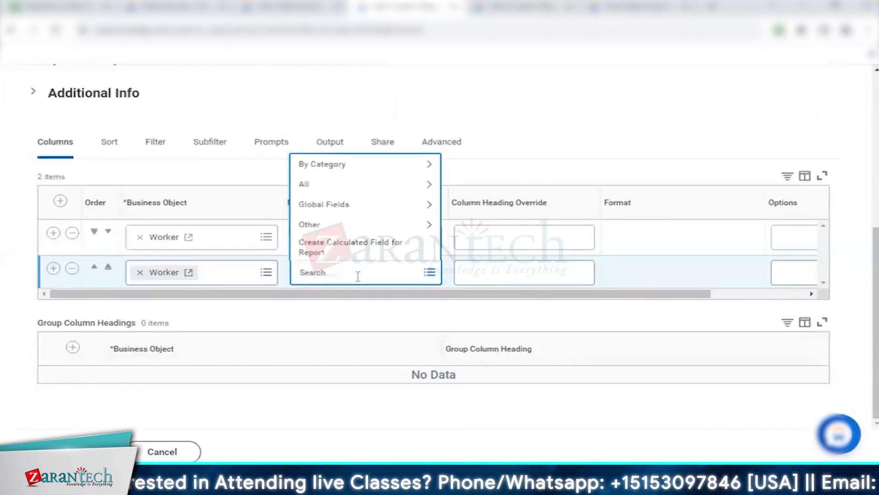
pyautogui.write('work loca')
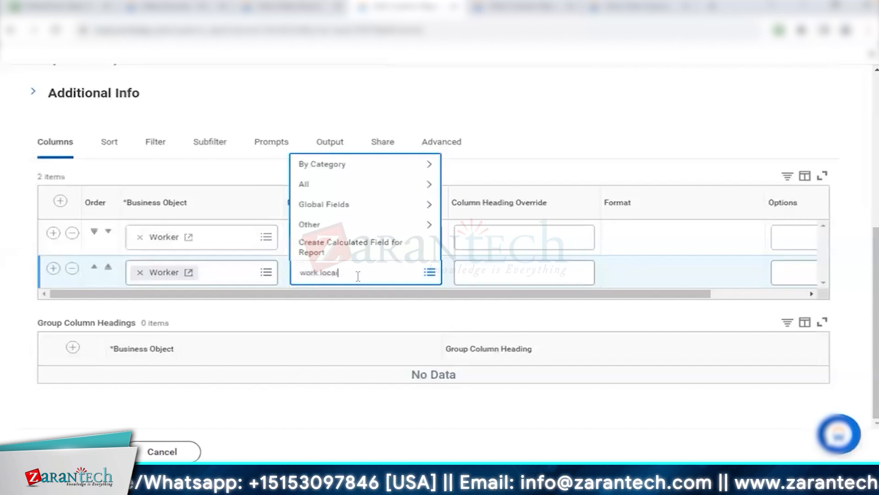
pyautogui.write('tion')
pyautogui.press('Return')
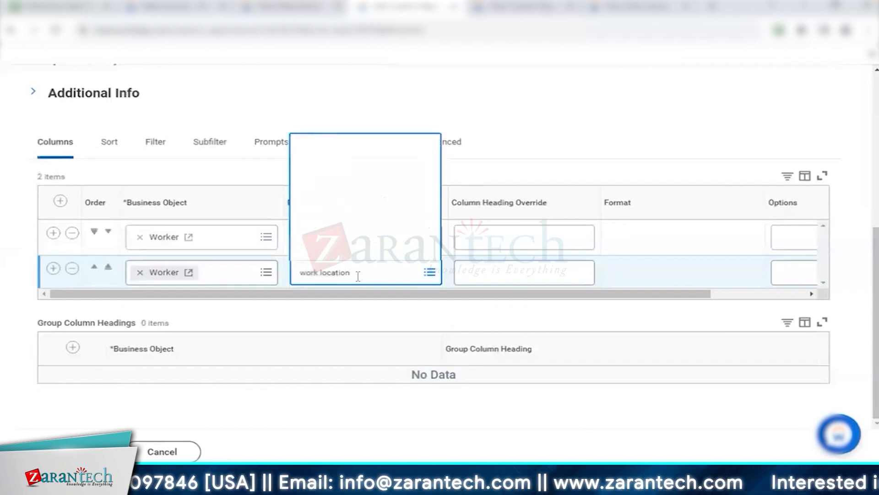
pyautogui.scroll(-6, 366, 183)
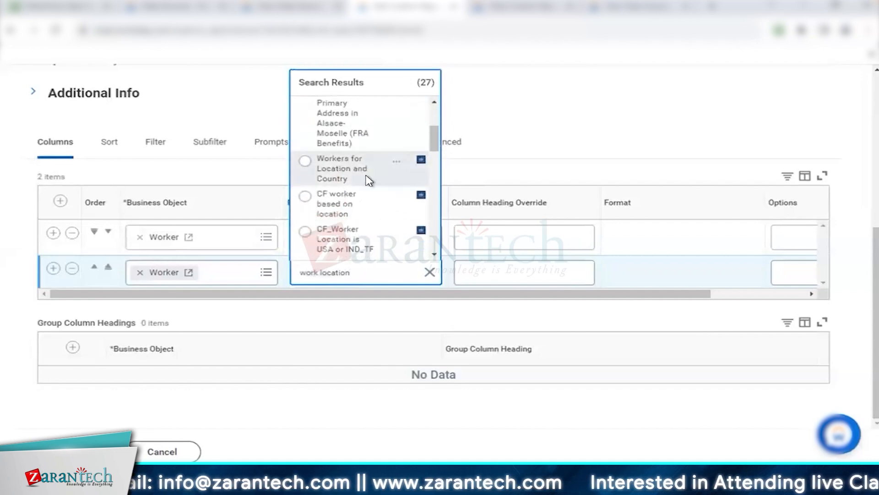
pyautogui.scroll(-6, 370, 181)
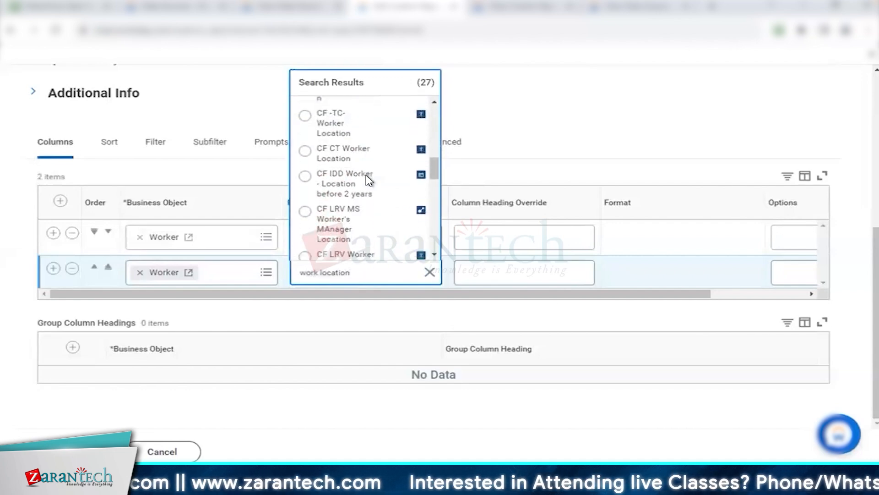
# Step: Insert a Worker column after Employee ID and, after checking the field's details, set it to Legal Name - First Name
pyautogui.click(53, 232)
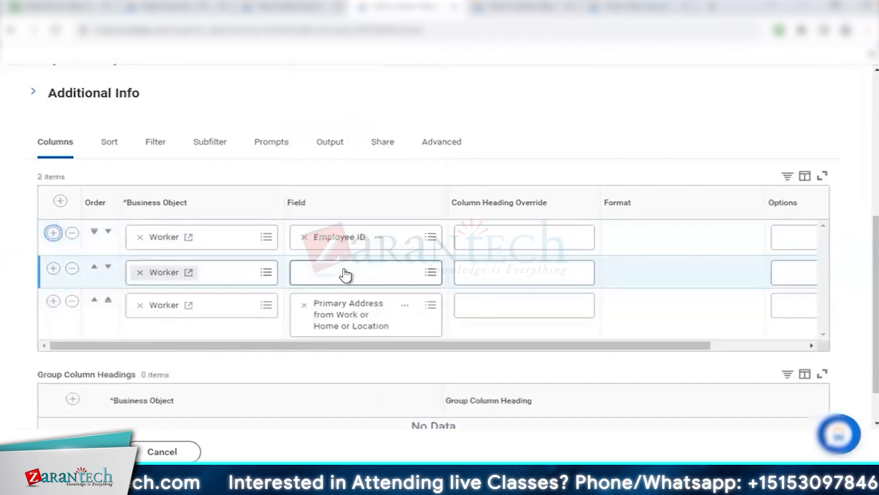
pyautogui.click(349, 265)
pyautogui.write('legal name')
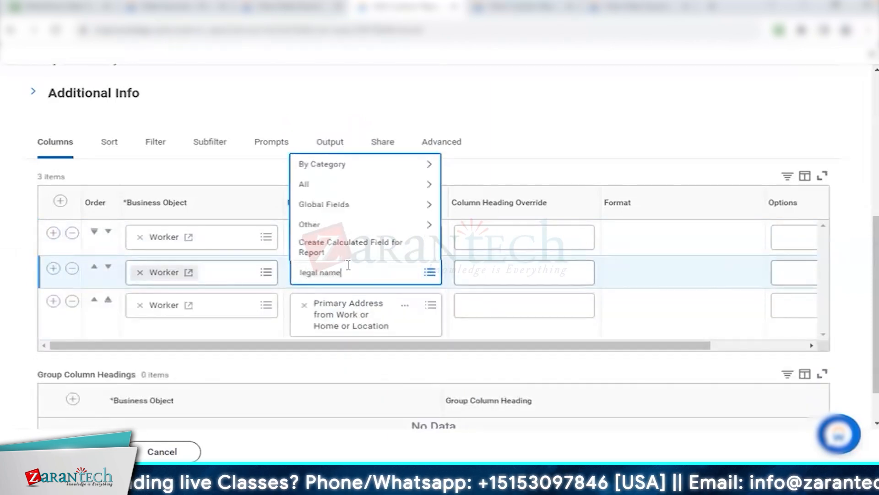
pyautogui.press('Return')
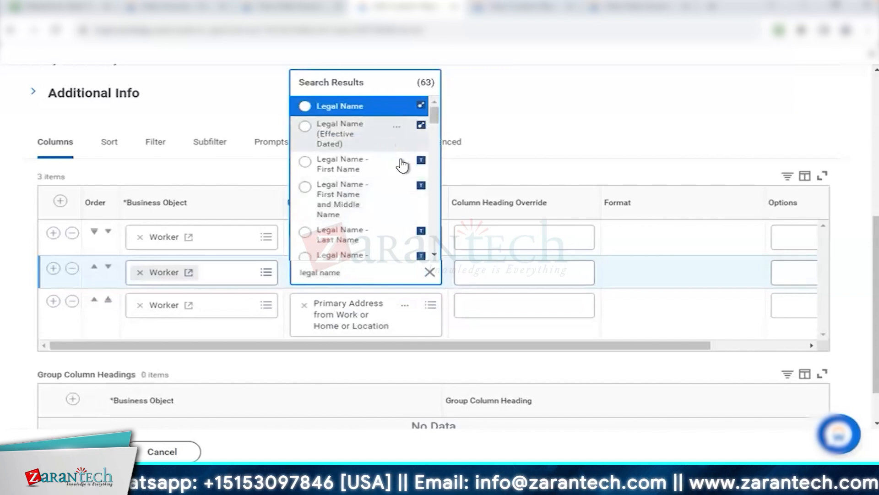
pyautogui.click(398, 163)
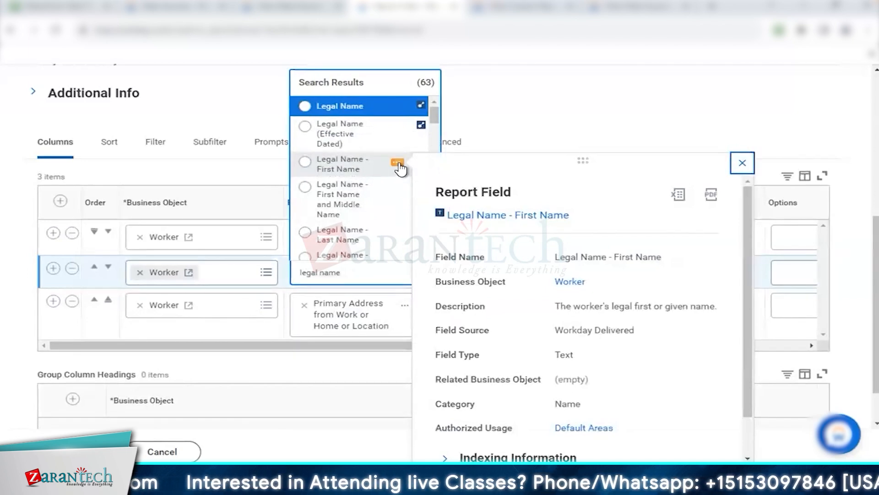
pyautogui.moveTo(441, 287); pyautogui.dragTo(519, 288)
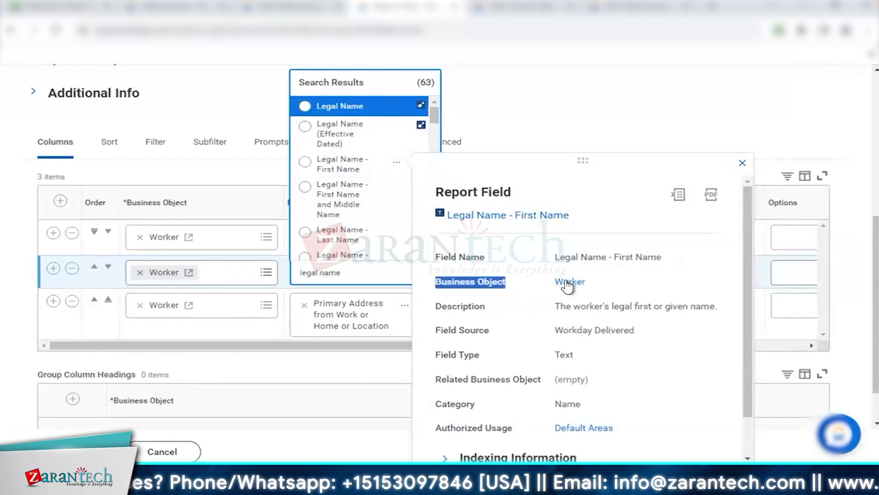
pyautogui.click(349, 171)
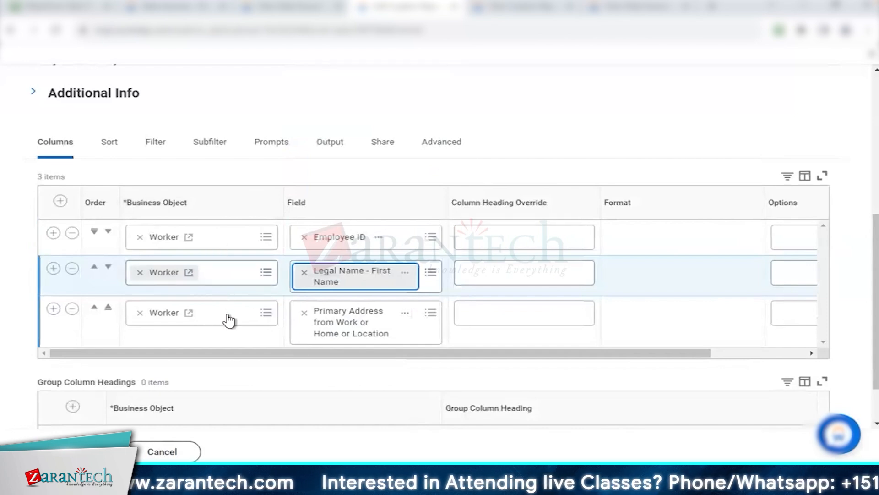
# Step: Save the report definition, reviewing the reported error and returning to the column list
pyautogui.click(83, 452)
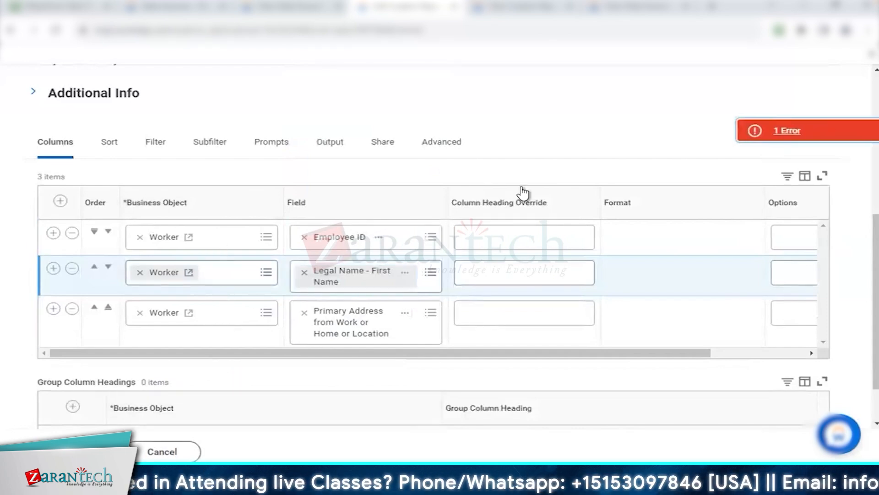
pyautogui.click(769, 129)
pyautogui.moveTo(364, 280); pyautogui.dragTo(478, 280)
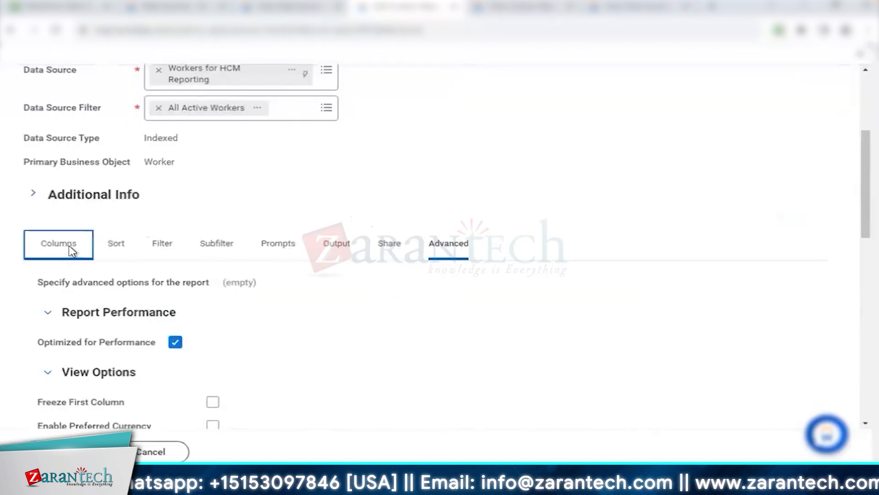
pyautogui.click(71, 250)
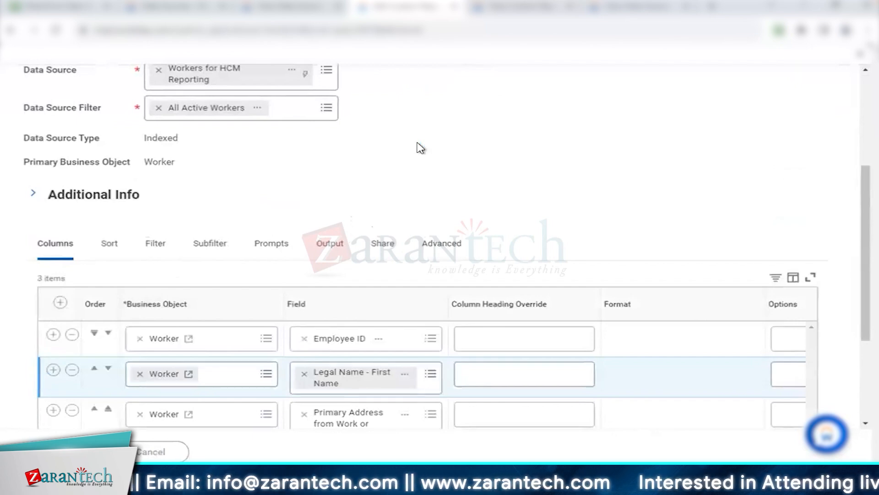
pyautogui.scroll(-1, 403, 246)
pyautogui.scroll(-4, 402, 246)
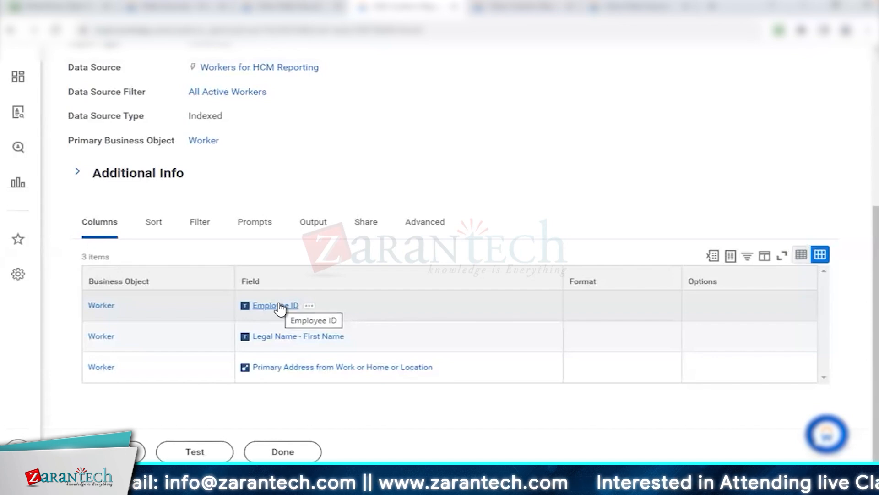
# Step: Run a test of the AA&_Test1 report with the Worker Types, Employee Type and Contingent Worker Type prompts left blank
pyautogui.scroll(3, 353, 163)
pyautogui.scroll(-3, 353, 163)
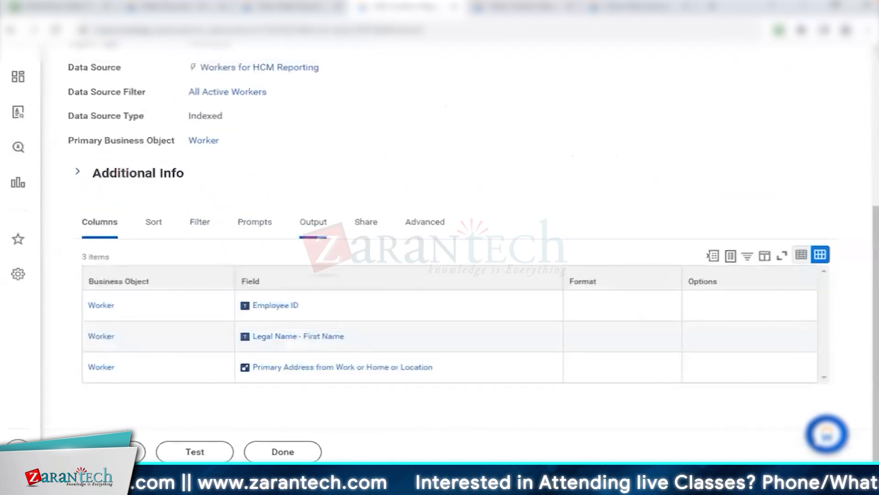
pyautogui.click(222, 445)
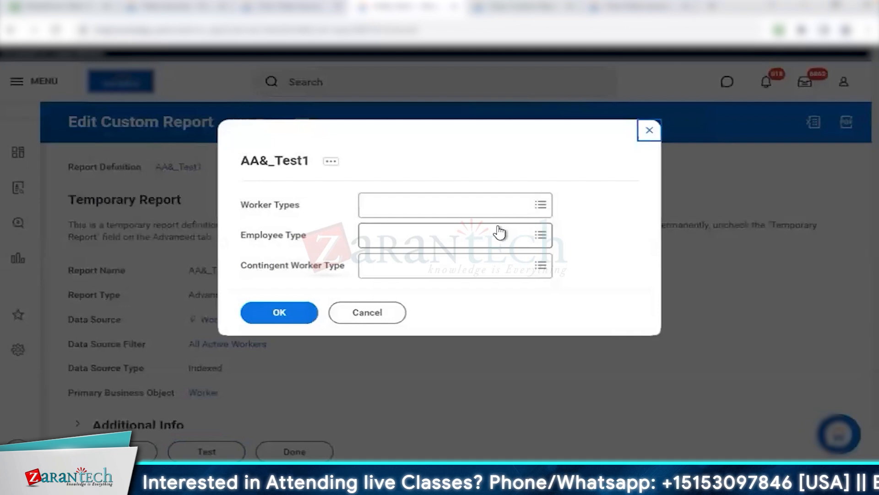
pyautogui.click(292, 318)
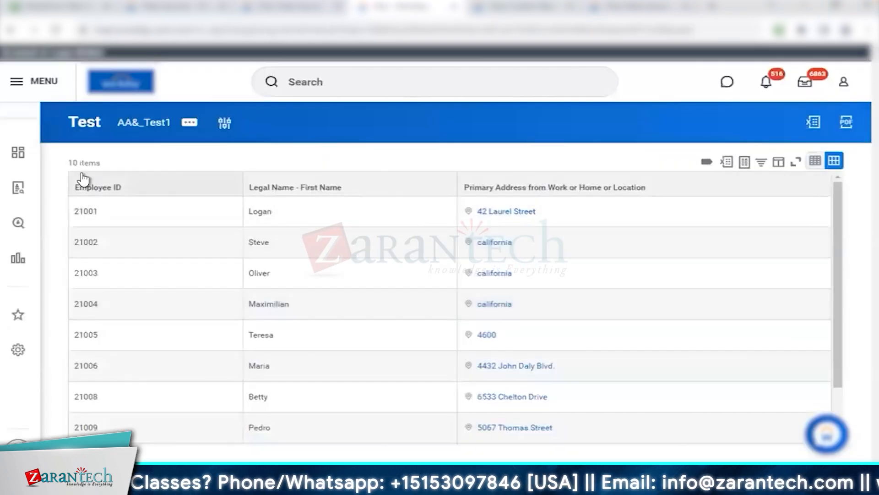
# Step: Review the item count and all rows of the test output
pyautogui.moveTo(72, 163); pyautogui.dragTo(116, 166)
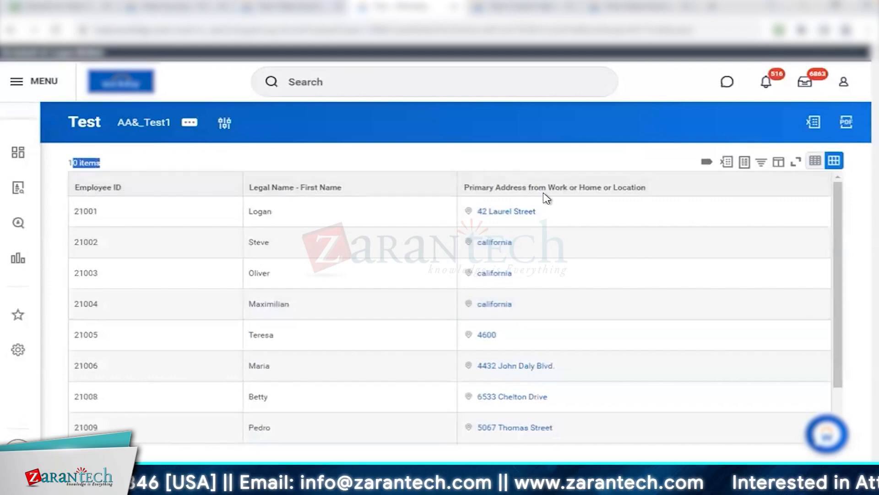
pyautogui.click(356, 159)
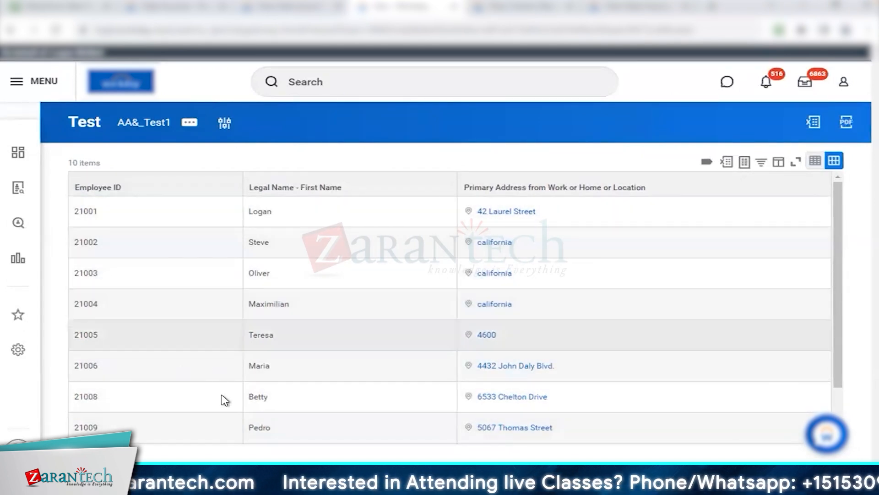
pyautogui.scroll(-2, 228, 412)
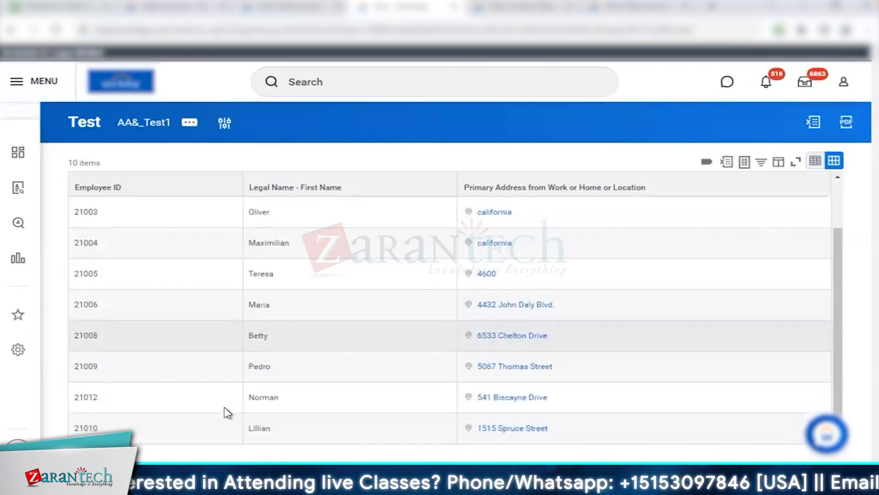
pyautogui.scroll(2, 228, 412)
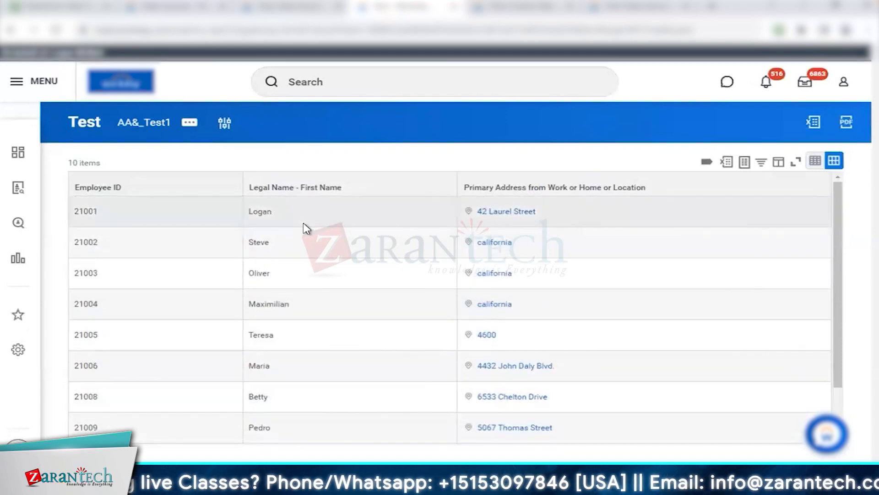
# Step: Search for "create cu repo" and open the Create Custom Report task
pyautogui.click(342, 82)
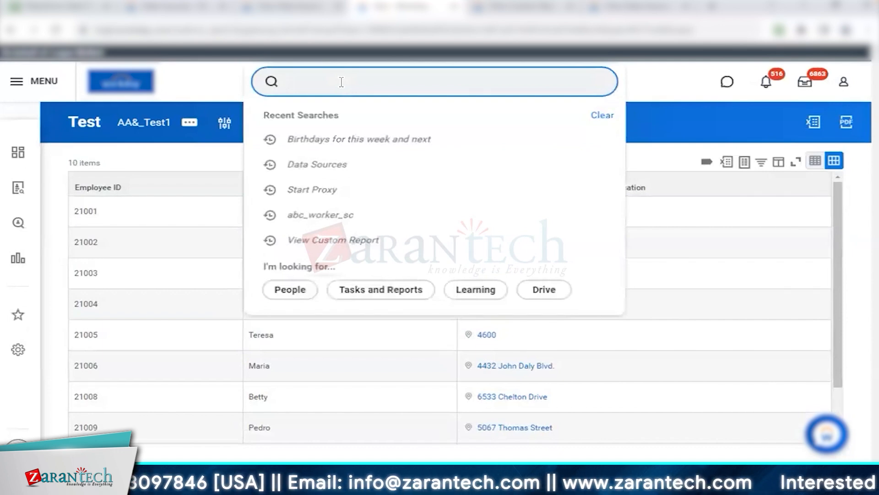
pyautogui.write('create ')
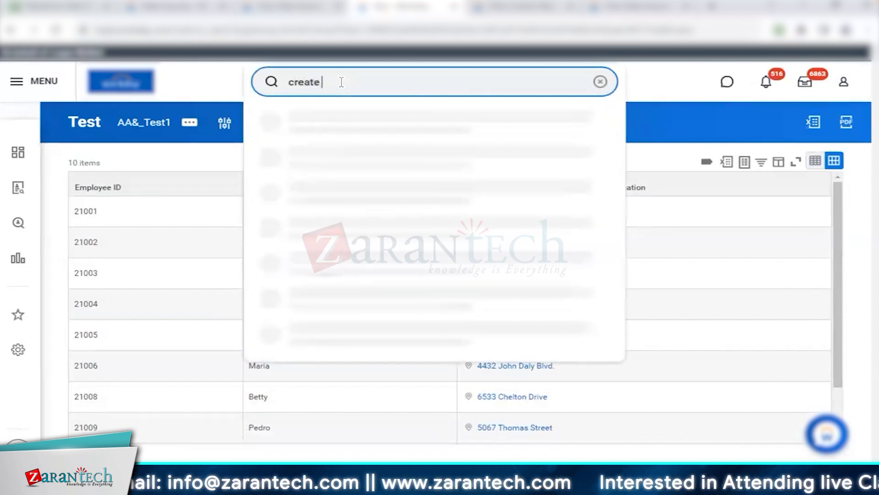
pyautogui.write('cu repo')
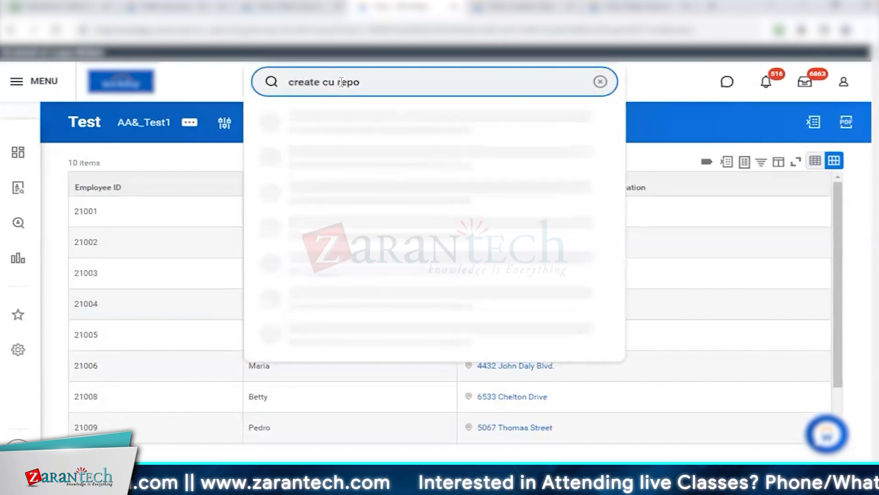
pyautogui.click(368, 123)
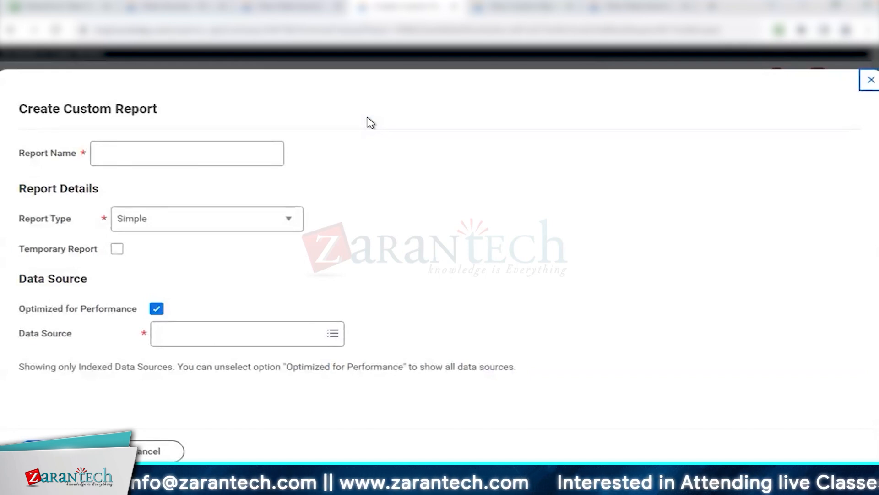
# Step: Name the new custom report "CR - New Hire Report - Velvet (Demo)"
pyautogui.click(209, 145)
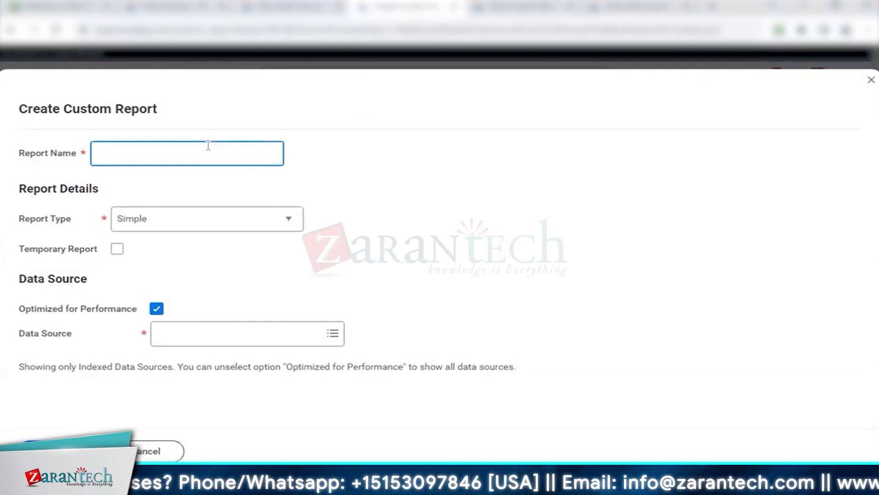
pyautogui.write('R')
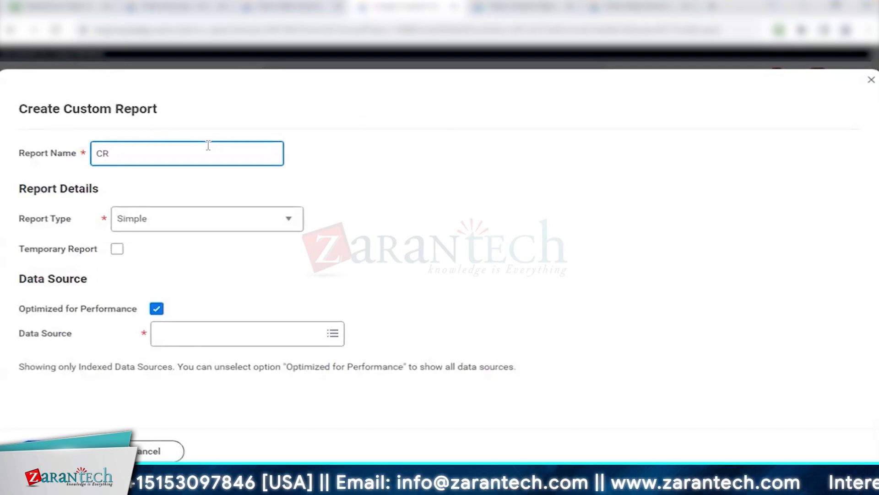
pyautogui.write('New ')
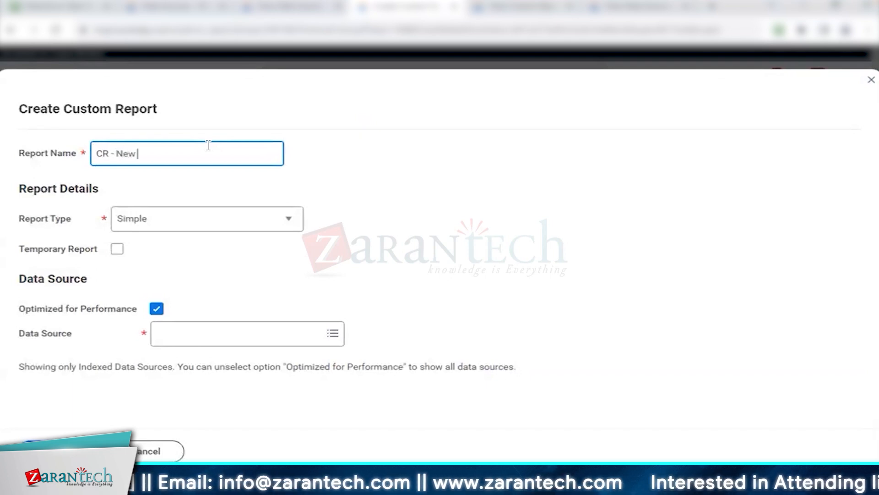
pyautogui.write('Hire Report - Velvet (Demo)')
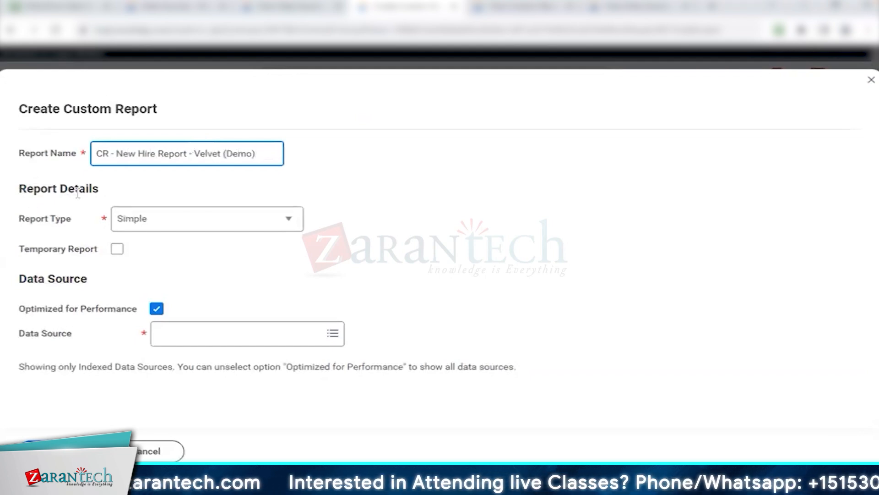
# Step: Set the report type to Advanced and review the other available report types
pyautogui.moveTo(19, 189); pyautogui.dragTo(125, 198)
pyautogui.moveTo(20, 221); pyautogui.dragTo(76, 223)
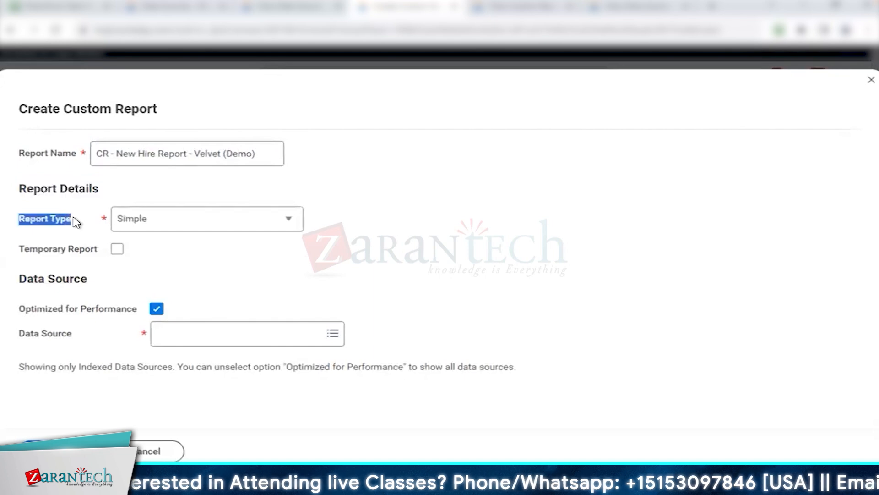
pyautogui.click(253, 220)
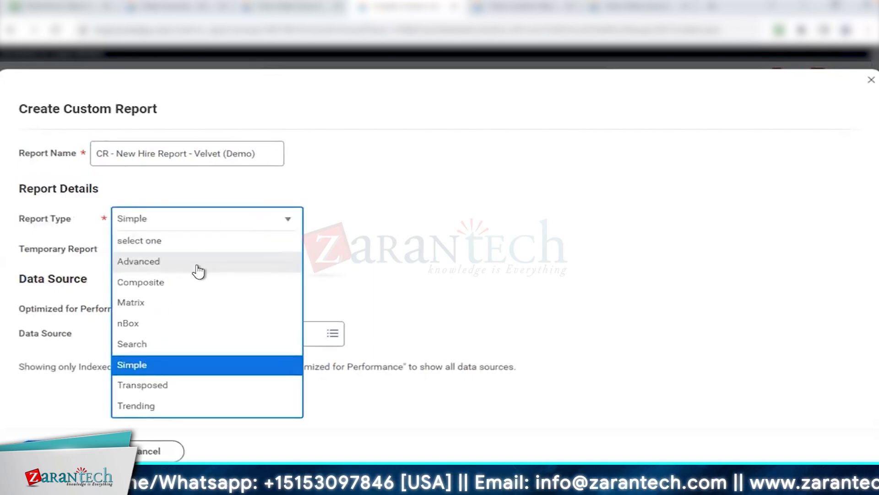
pyautogui.click(197, 265)
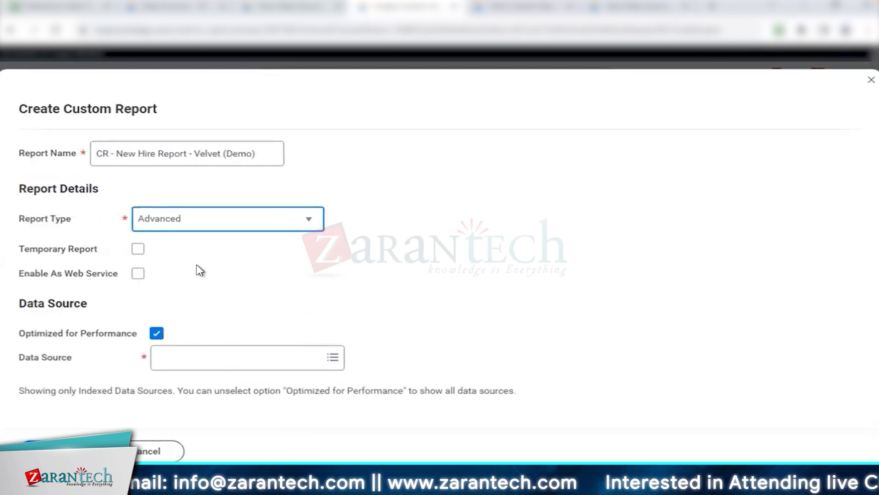
pyautogui.click(309, 223)
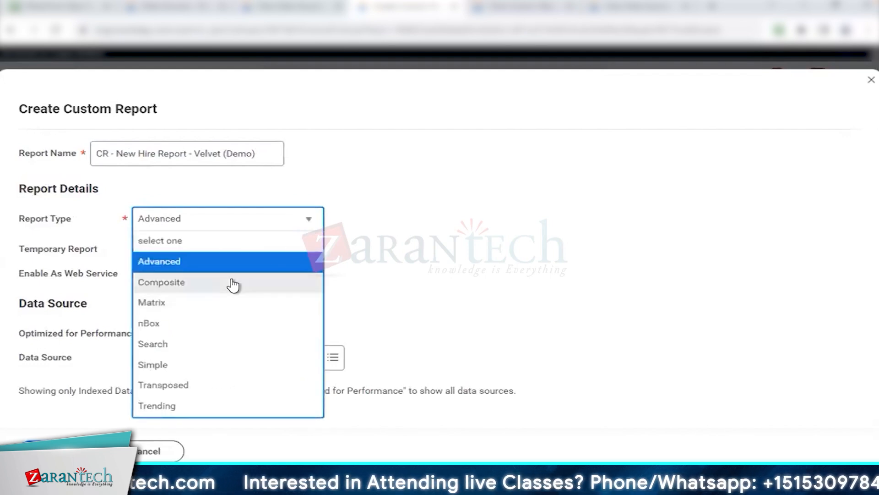
pyautogui.click(410, 283)
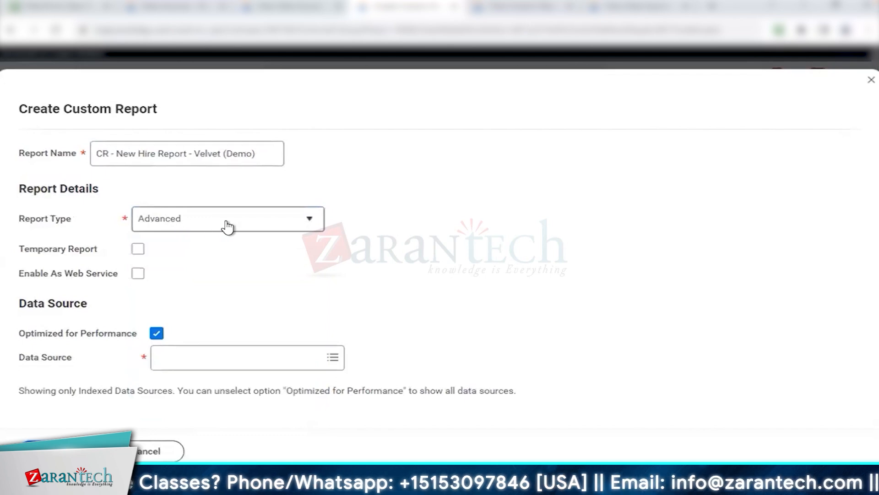
pyautogui.moveTo(228, 226)
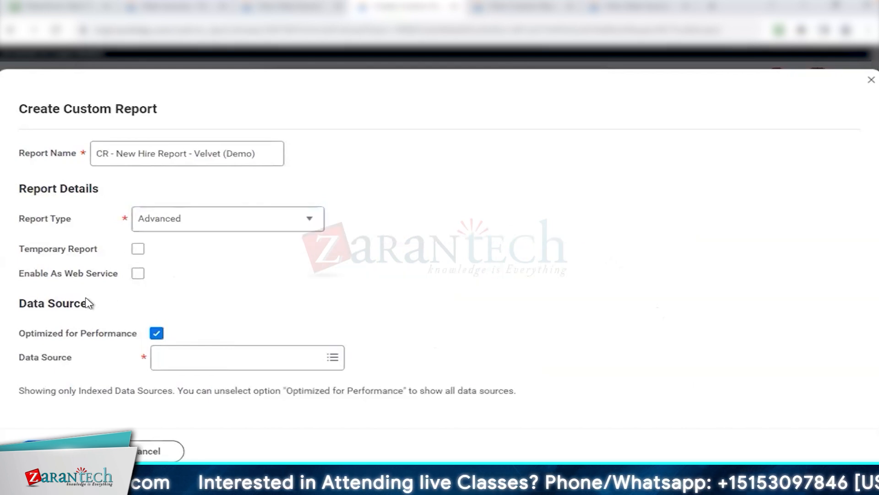
# Step: Review the Temporary Report, Enable As Web Service and Data Source settings, and reset the expiring session
pyautogui.moveTo(73, 261); pyautogui.dragTo(114, 274)
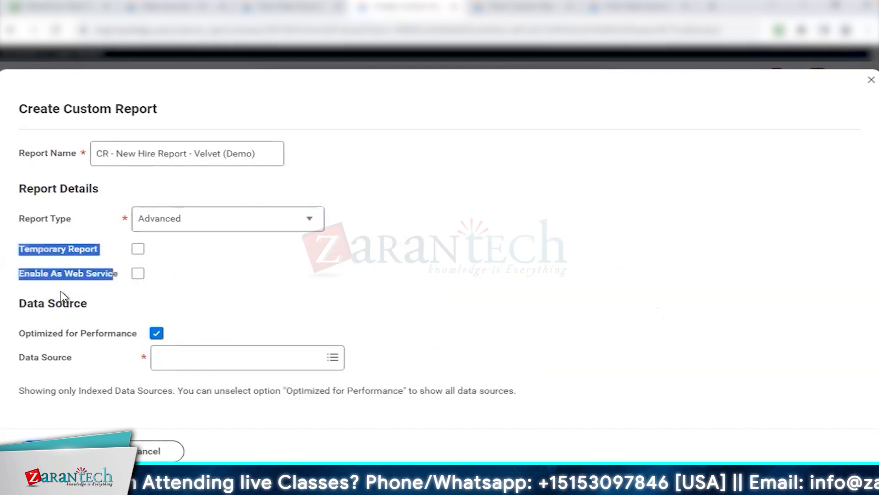
pyautogui.moveTo(23, 303); pyautogui.dragTo(93, 309)
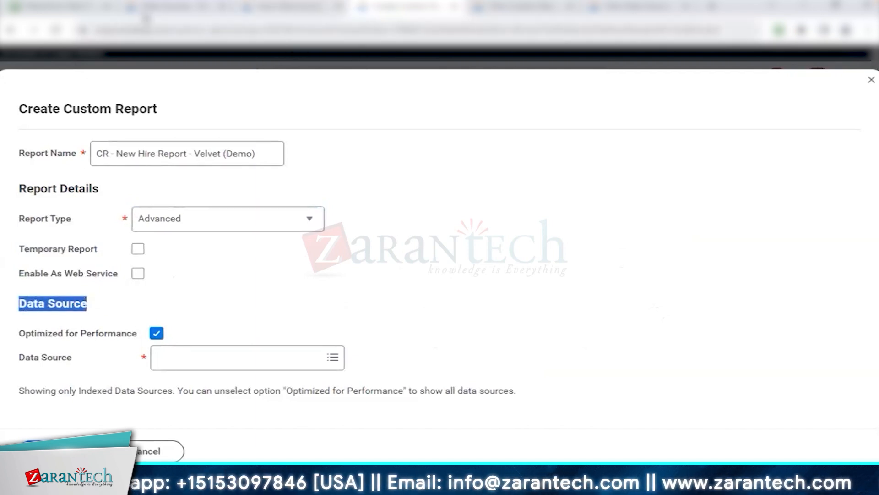
pyautogui.click(47, 308)
pyautogui.moveTo(18, 305); pyautogui.dragTo(89, 311)
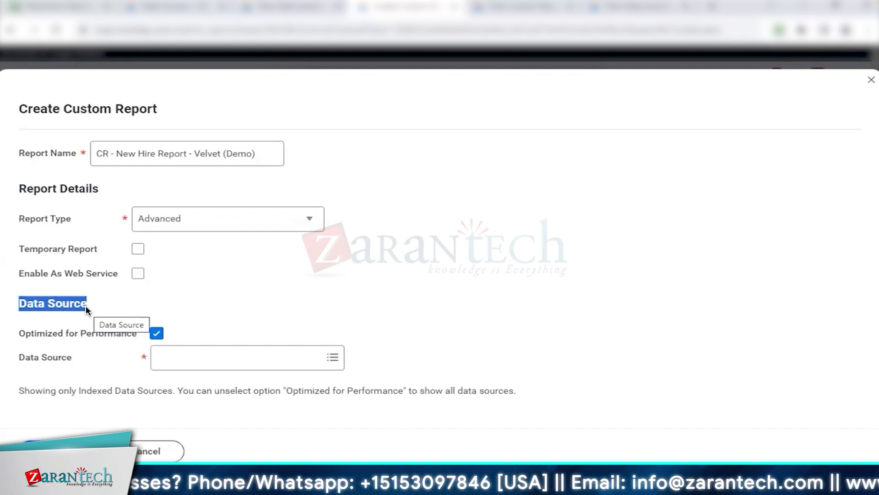
pyautogui.click(297, 316)
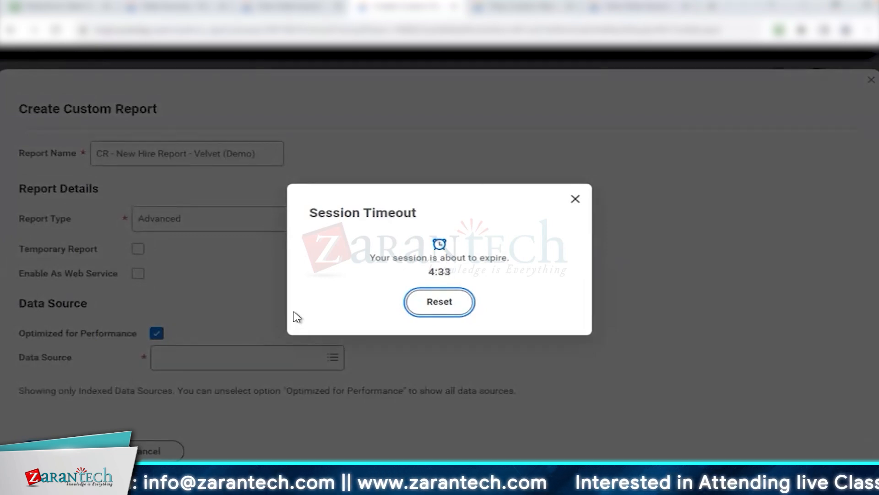
pyautogui.click(451, 304)
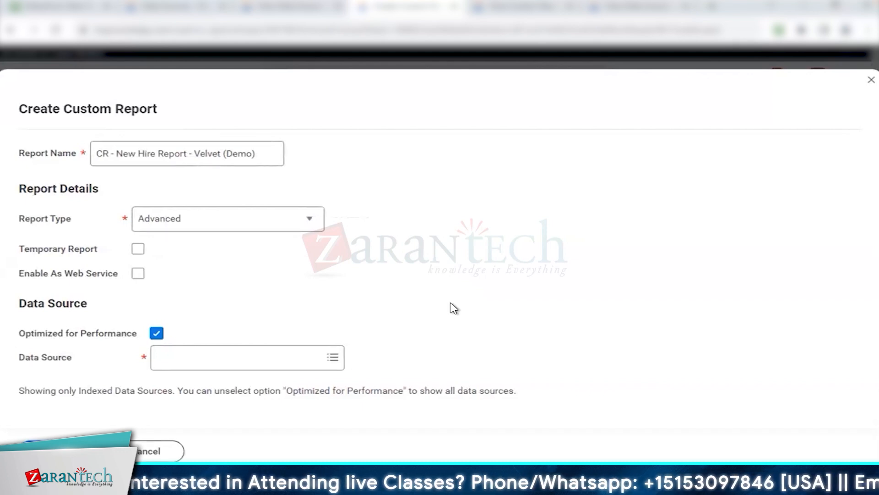
# Step: Search the data sources for "work for hcm repo" and select Workers for HCM Reporting
pyautogui.click(240, 360)
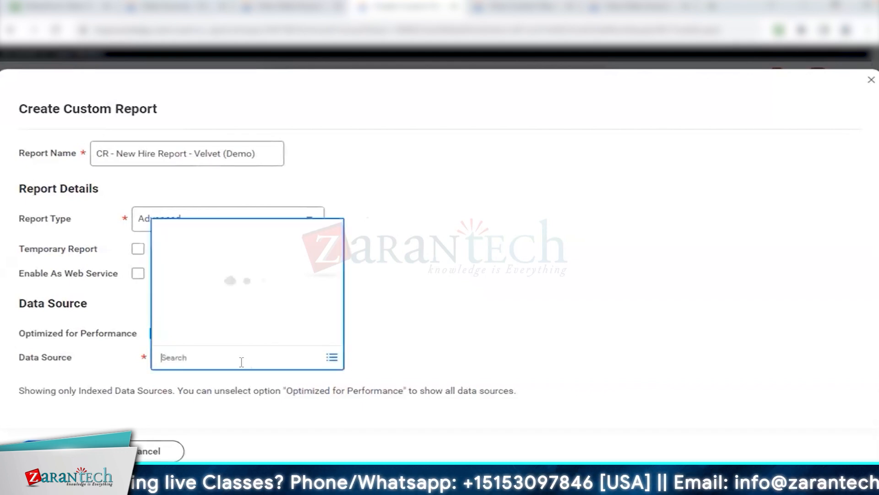
pyautogui.write('wdrk for ')
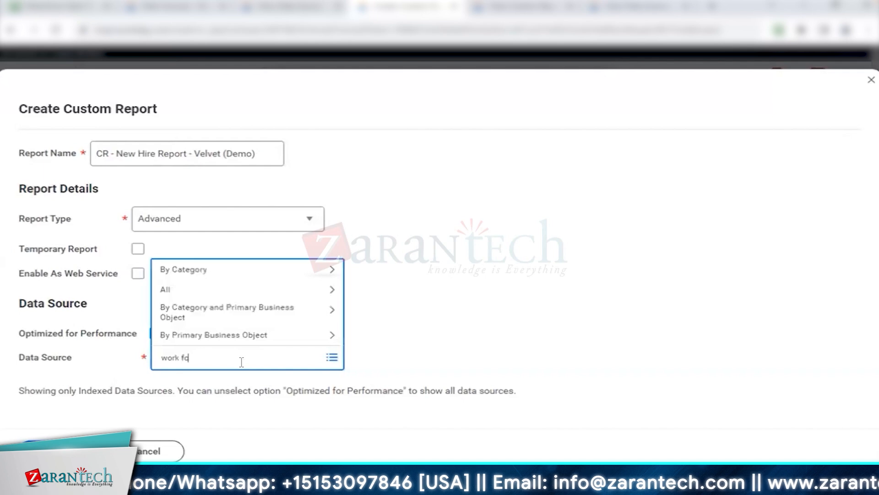
pyautogui.write('hcm re')
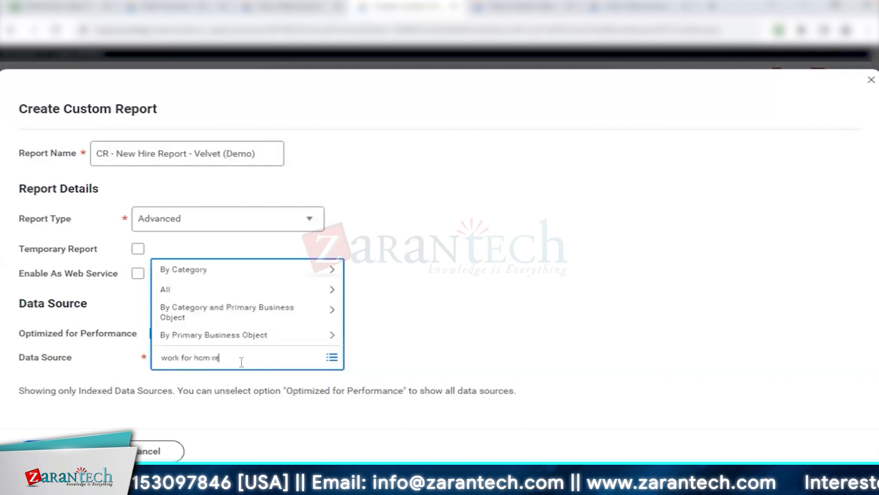
pyautogui.write('po')
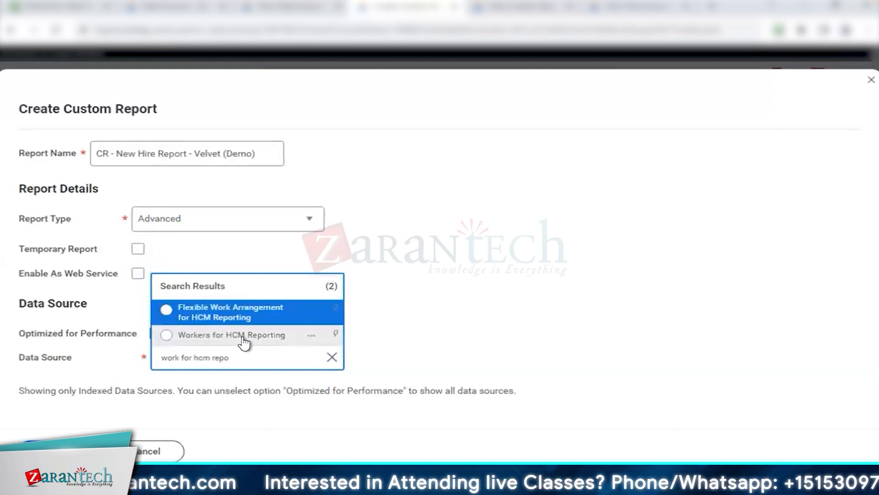
pyautogui.click(242, 341)
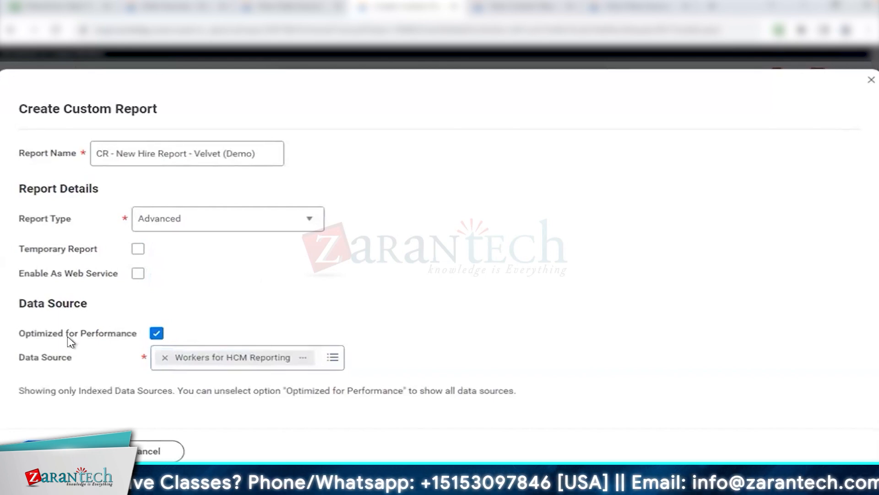
# Step: Turn off Optimized for Performance and choose All Active and Terminated Workers as the data source
pyautogui.moveTo(26, 334); pyautogui.dragTo(118, 338)
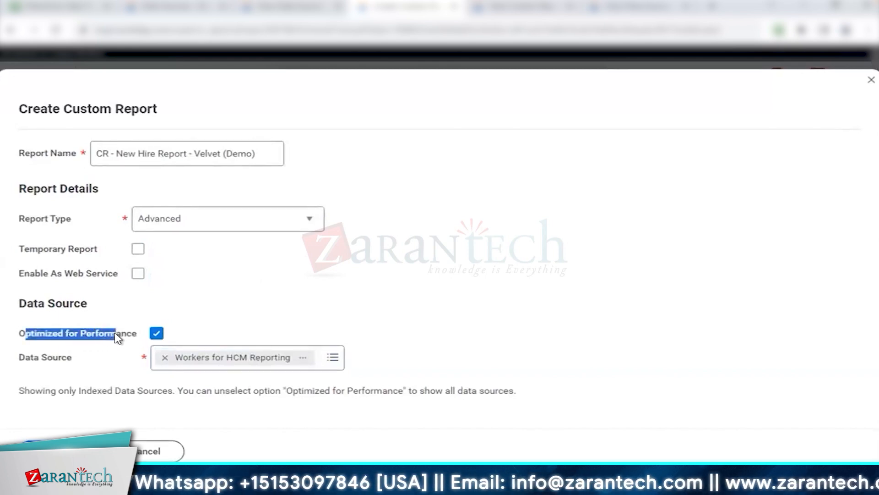
pyautogui.click(156, 338)
pyautogui.click(165, 371)
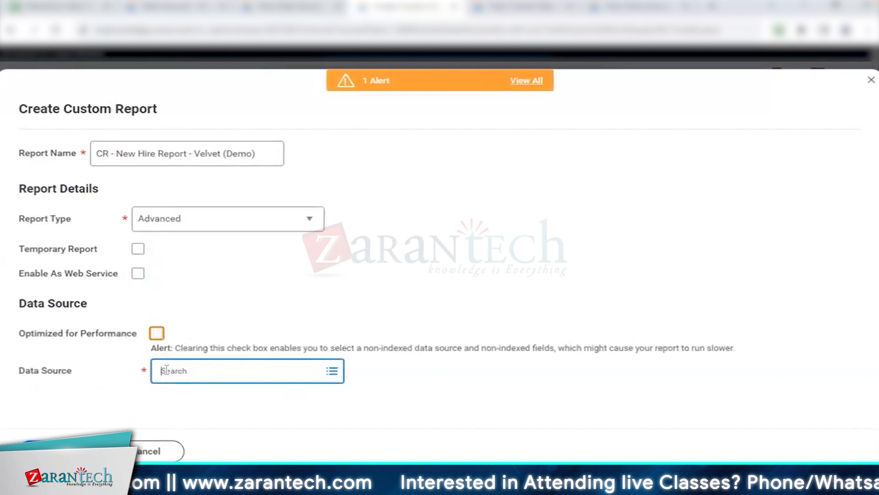
pyautogui.write('all acti and term')
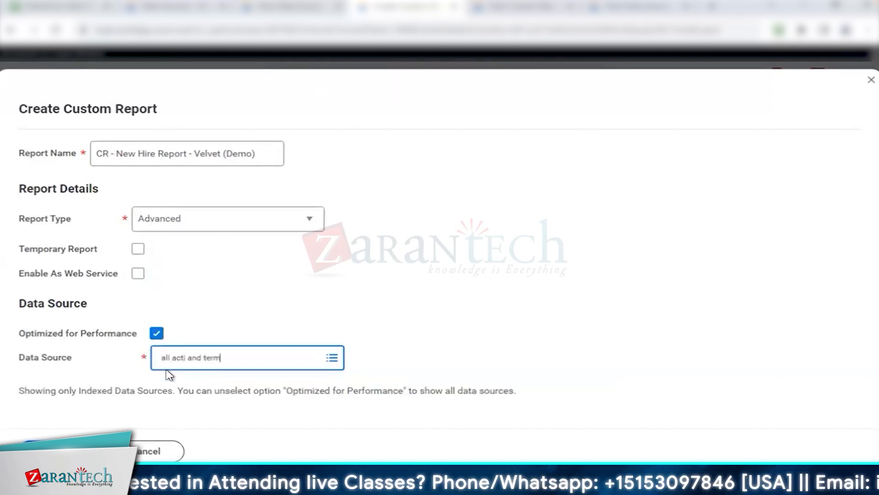
pyautogui.press('Return')
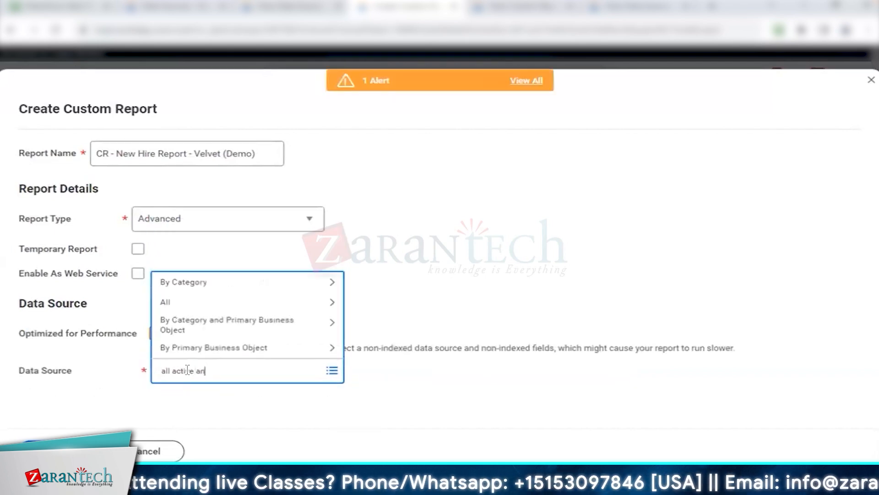
pyautogui.write('d ter')
pyautogui.press('Return')
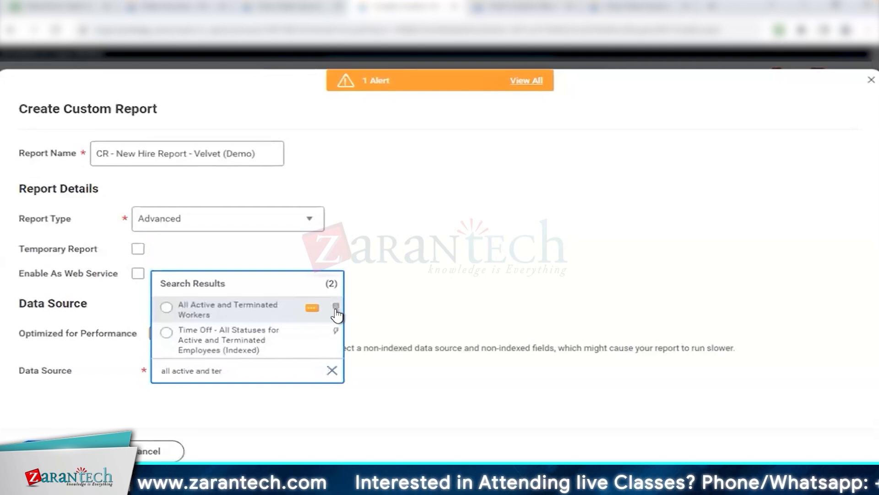
pyautogui.click(246, 315)
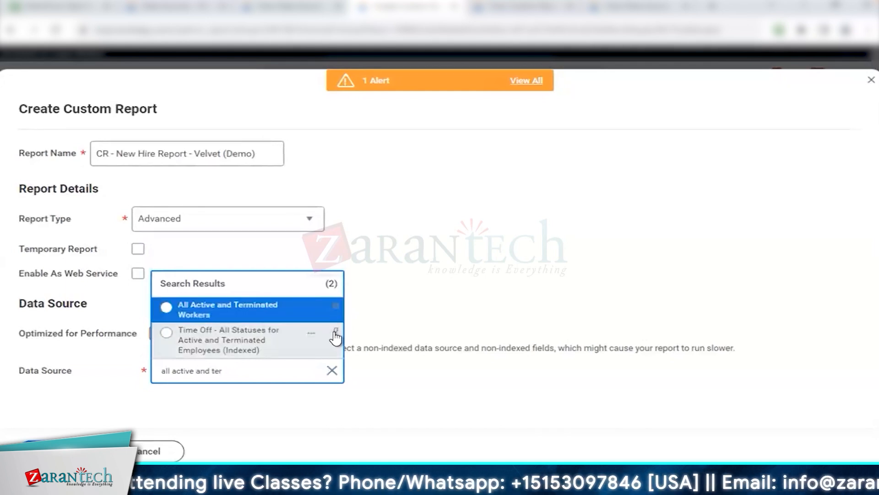
pyautogui.click(268, 317)
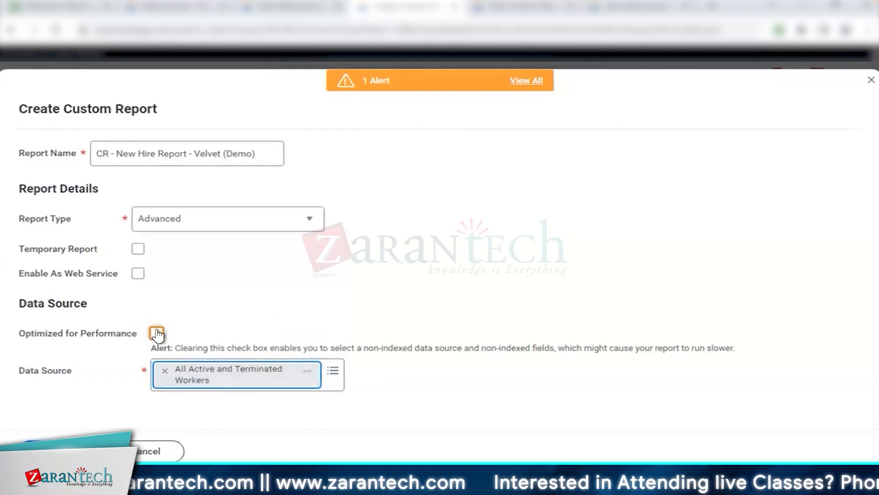
# Step: Turn Optimized for Performance back on and set the data source to Workers for HCM Reporting
pyautogui.moveTo(158, 337)
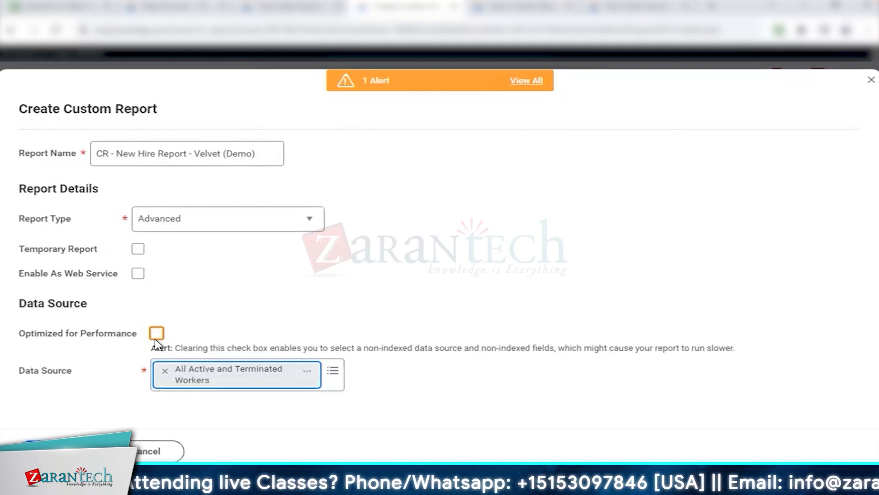
pyautogui.click(164, 370)
pyautogui.write('work f')
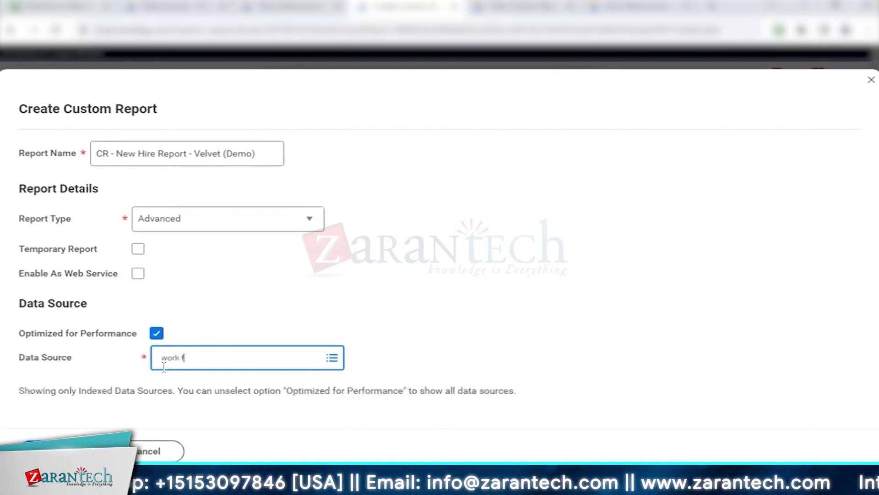
pyautogui.write('or Hcm rep')
pyautogui.press('Return')
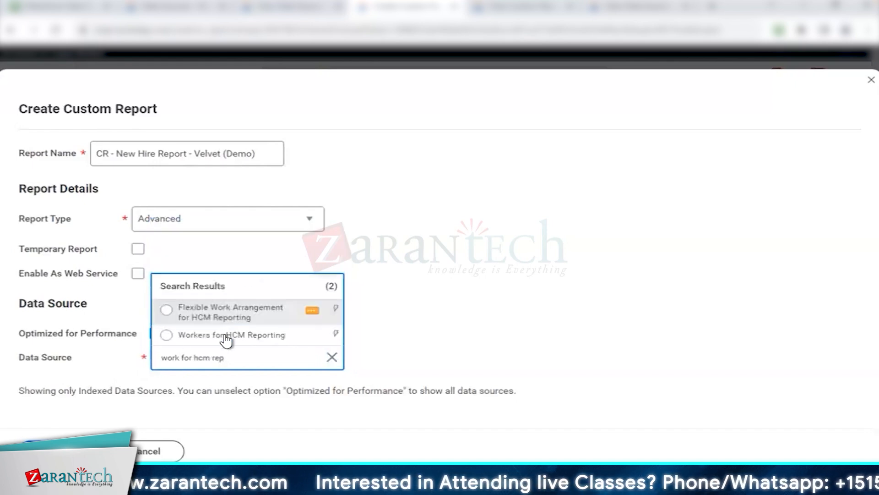
pyautogui.click(226, 337)
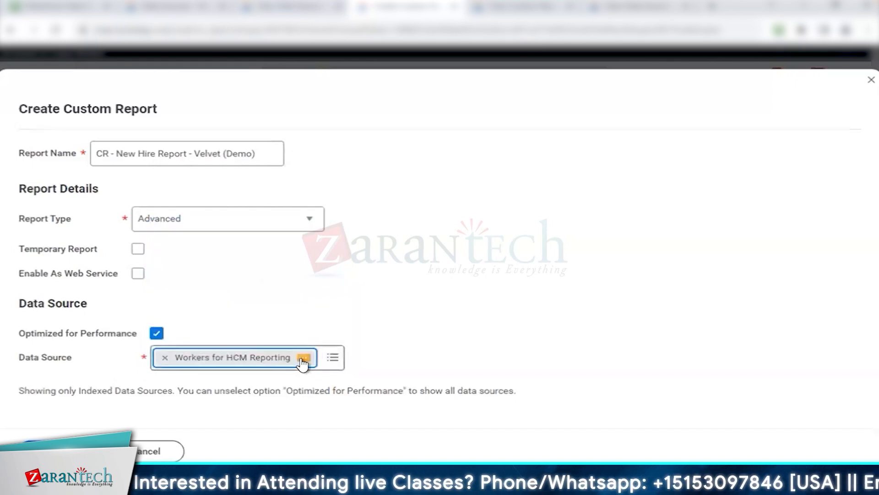
# Step: Examine the details of the Workers for HCM Reporting data source, including its data source type, and close them
pyautogui.click(303, 360)
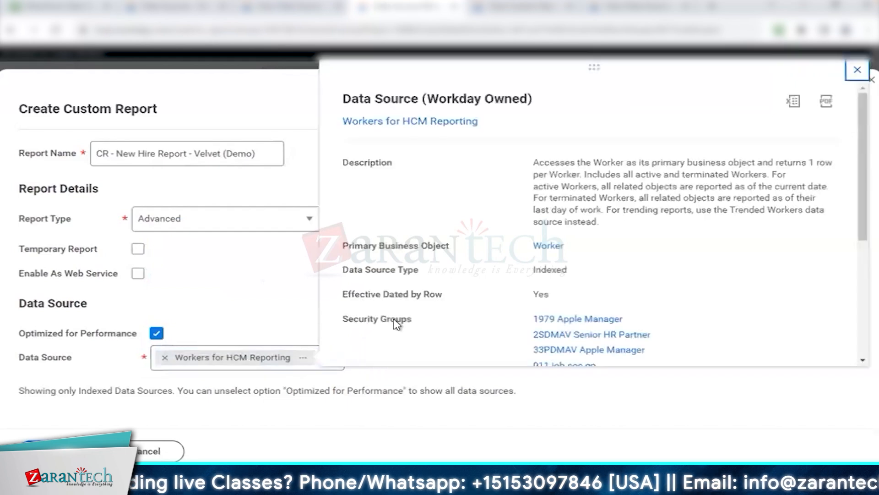
pyautogui.scroll(-3, 429, 288)
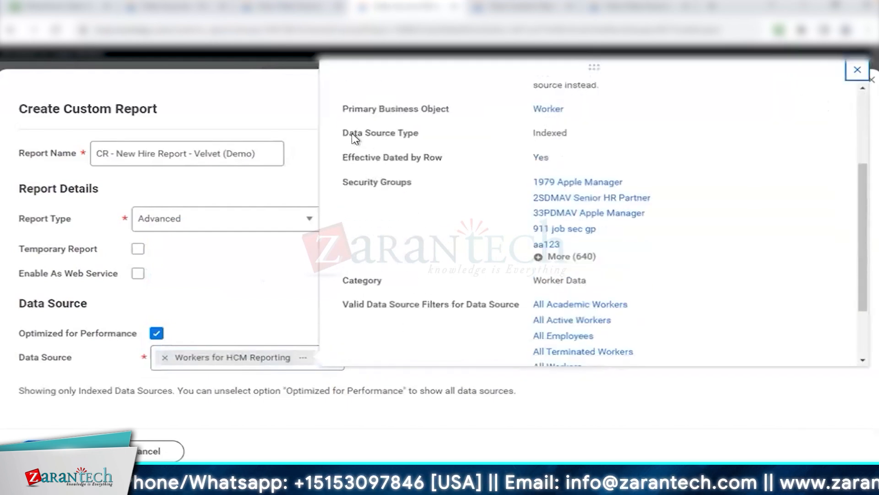
pyautogui.moveTo(354, 133); pyautogui.dragTo(467, 143)
pyautogui.doubleClick(550, 133)
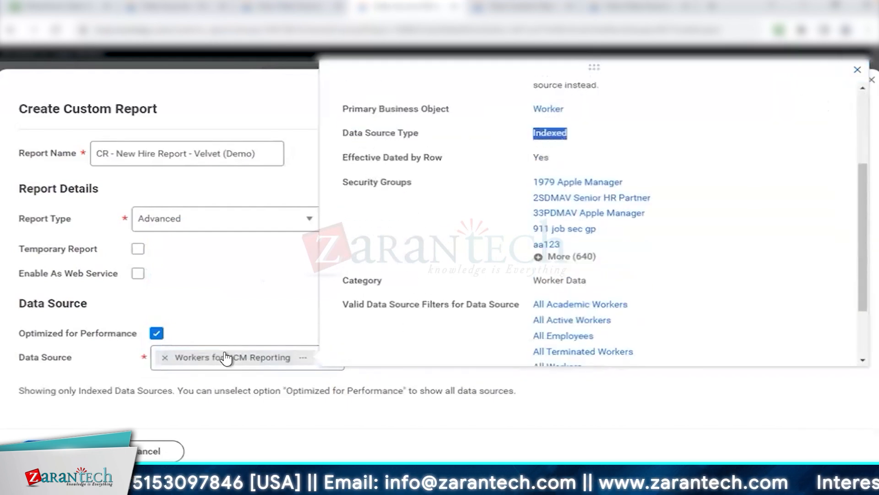
pyautogui.click(208, 293)
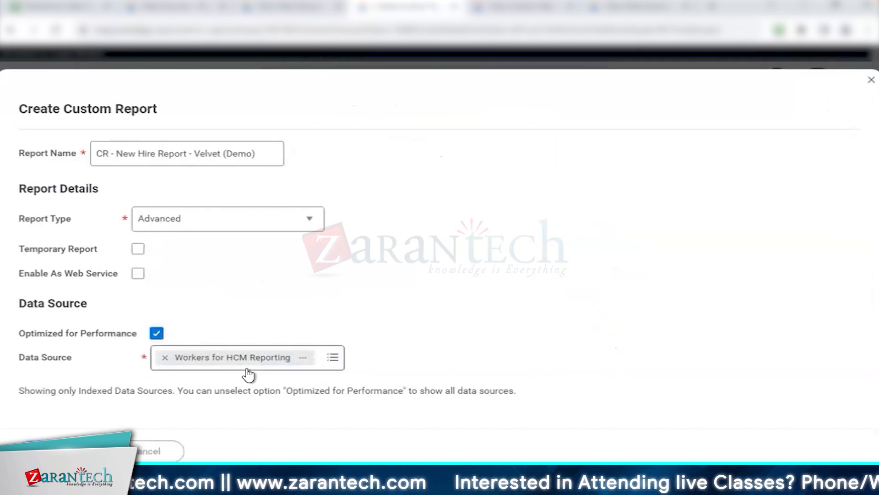
# Step: Proceed to the report definition page and examine its data source, data source filter and data source type settings
pyautogui.moveTo(248, 374)
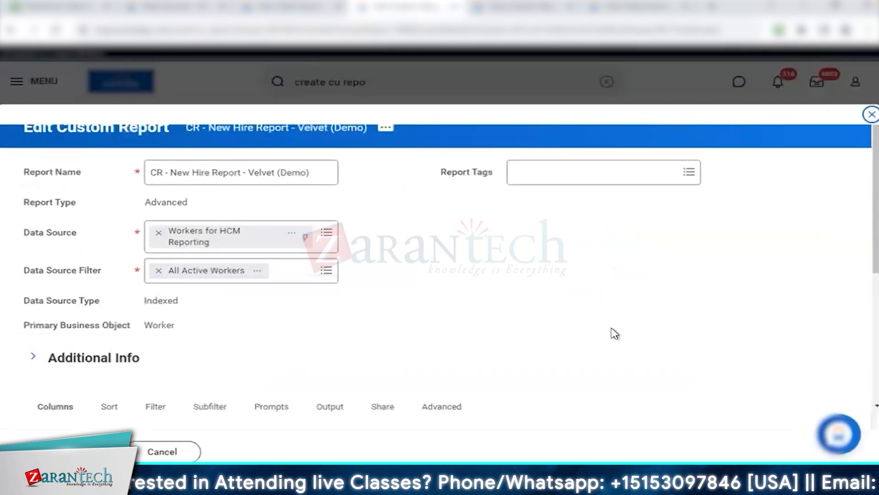
pyautogui.scroll(-5, 615, 333)
pyautogui.scroll(4, 615, 333)
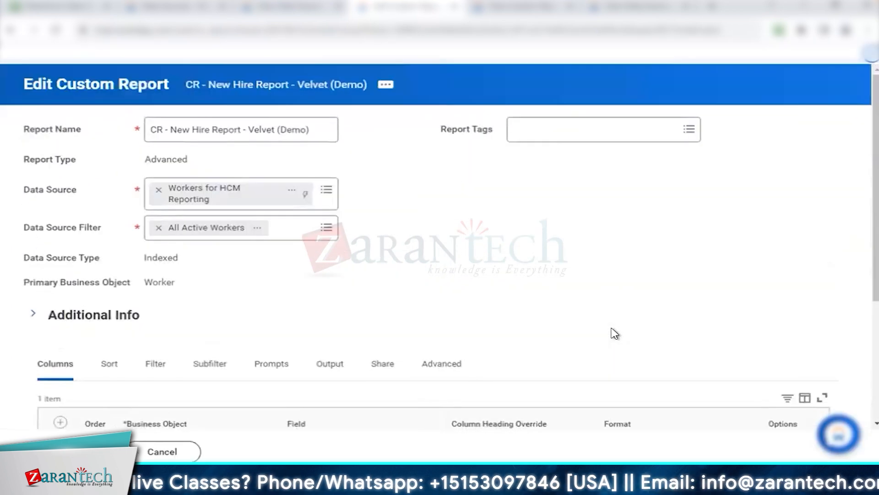
pyautogui.scroll(-4, 616, 333)
pyautogui.scroll(4, 615, 333)
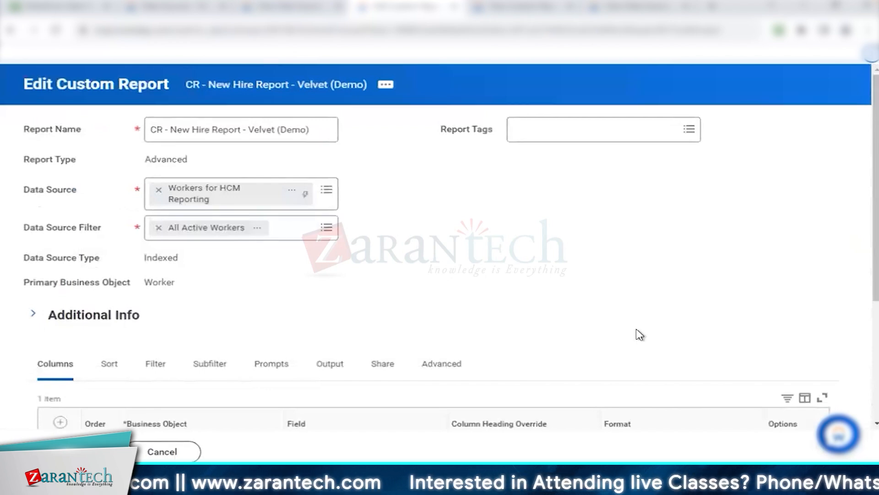
pyautogui.moveTo(52, 190); pyautogui.dragTo(71, 188)
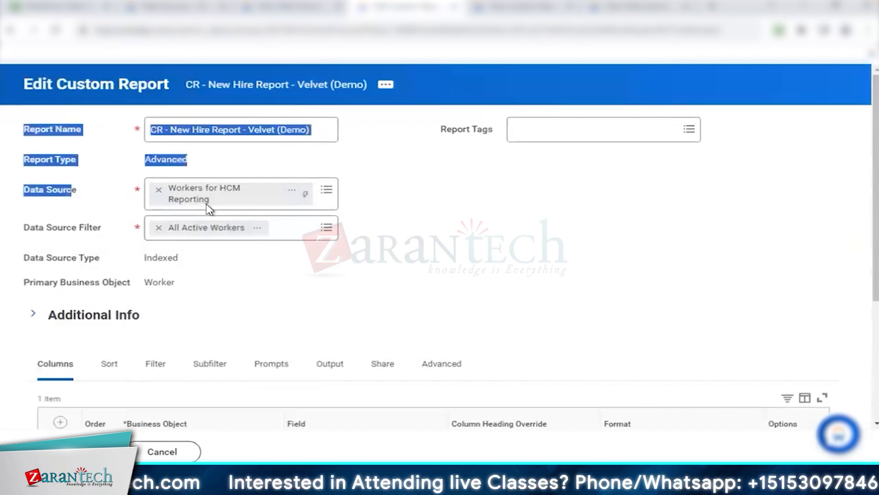
pyautogui.click(26, 228)
pyautogui.moveTo(26, 228); pyautogui.dragTo(101, 226)
pyautogui.click(96, 228)
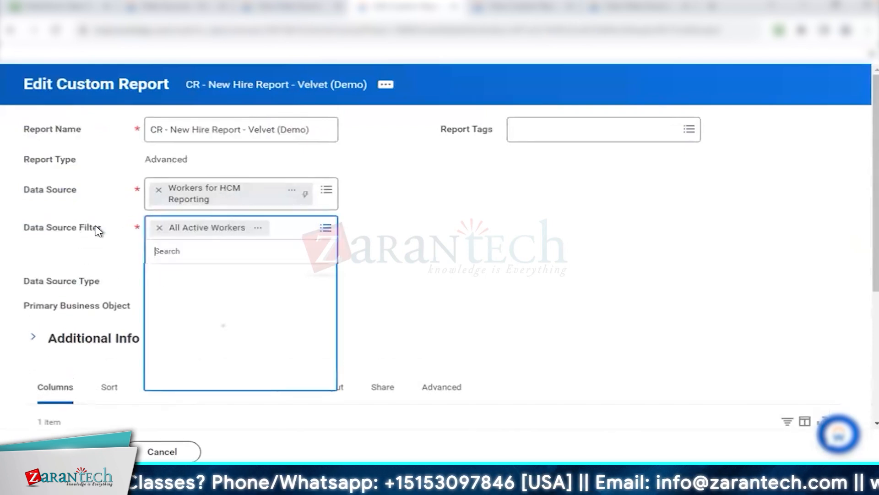
pyautogui.click(26, 259)
# Step: Check the report's primary business object, opening the Worker object's details separately and returning to the report definition
pyautogui.moveTo(26, 283); pyautogui.dragTo(131, 291)
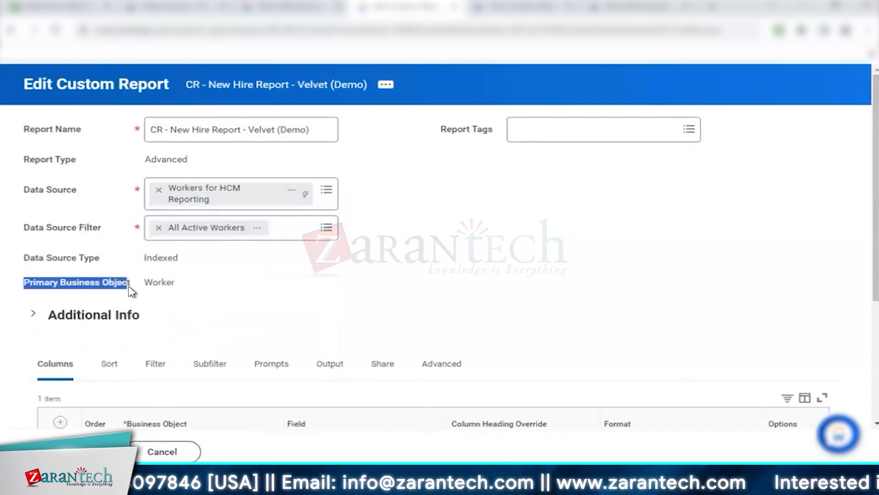
pyautogui.doubleClick(161, 284)
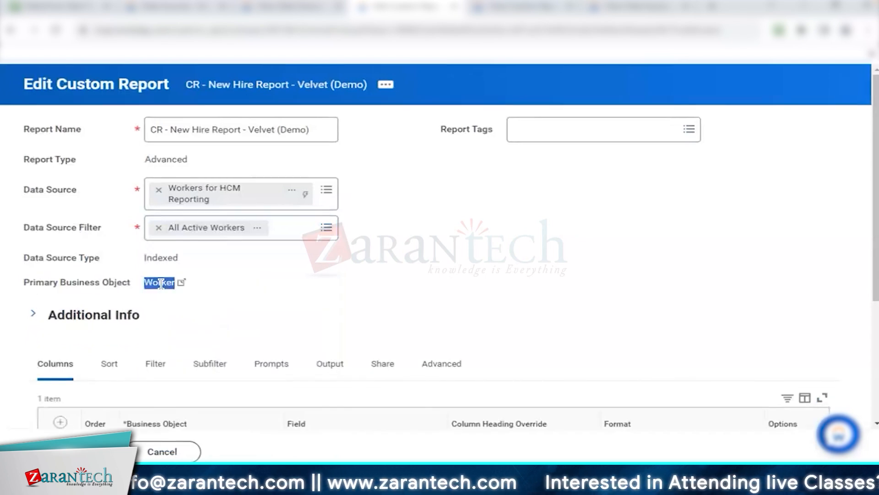
pyautogui.click(457, 253)
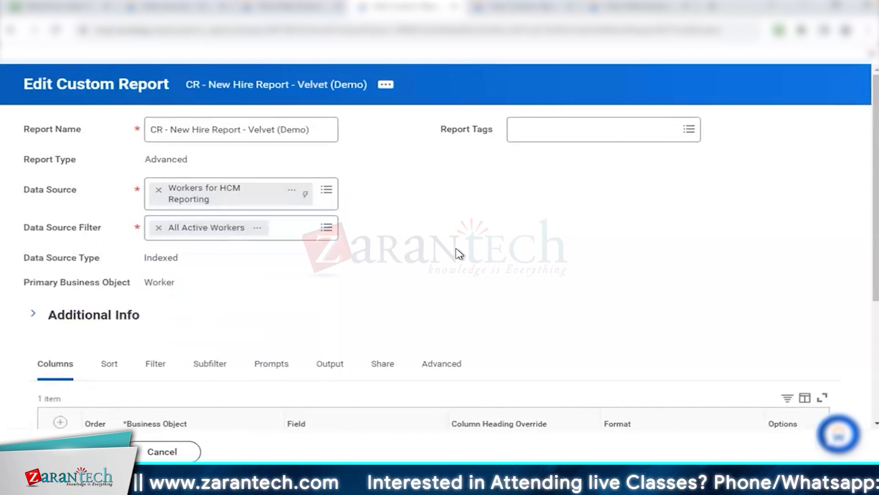
pyautogui.click(181, 283)
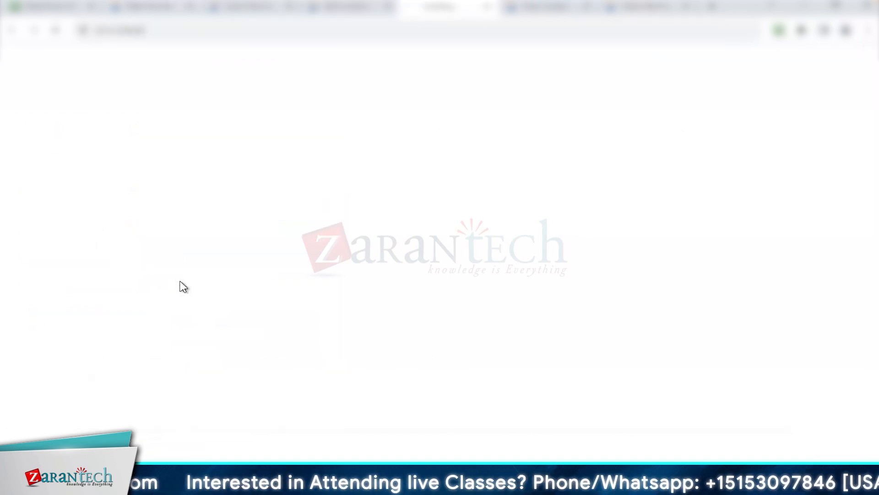
pyautogui.click(320, 7)
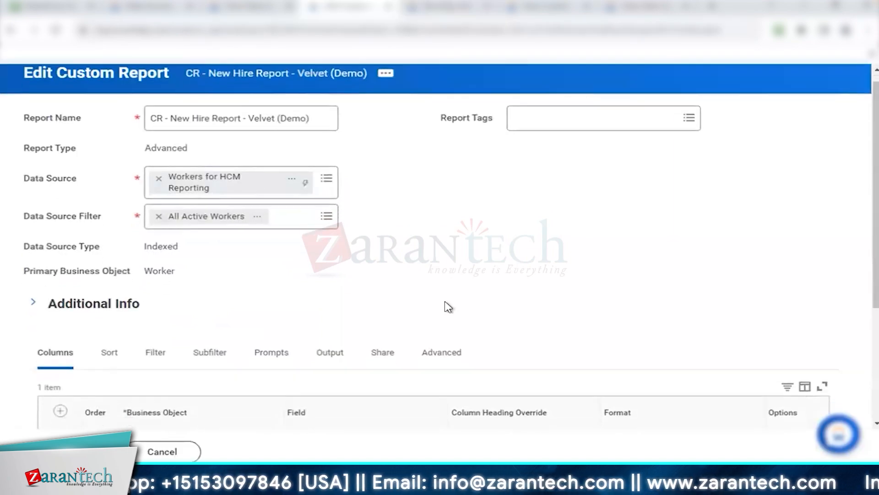
# Step: Set the first column's field to Employee ID and check the field's business object in its details
pyautogui.scroll(-4, 446, 307)
pyautogui.click(353, 267)
pyautogui.write('Employee ID')
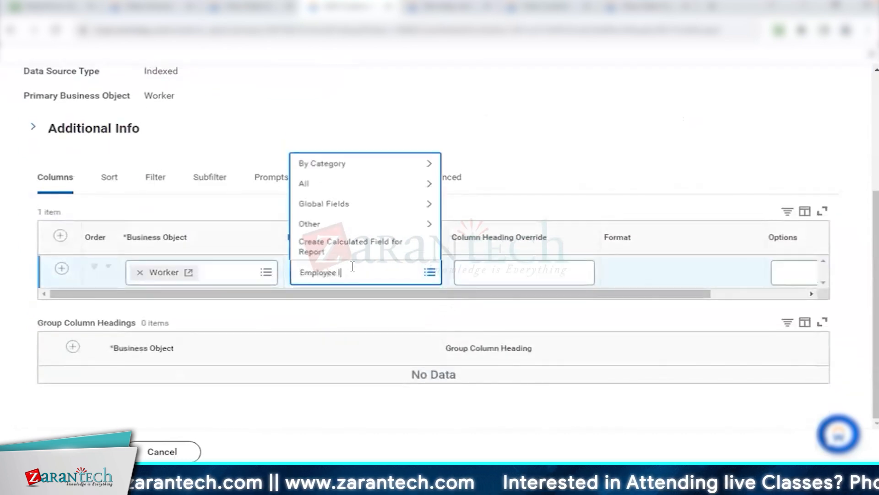
pyautogui.press('Return')
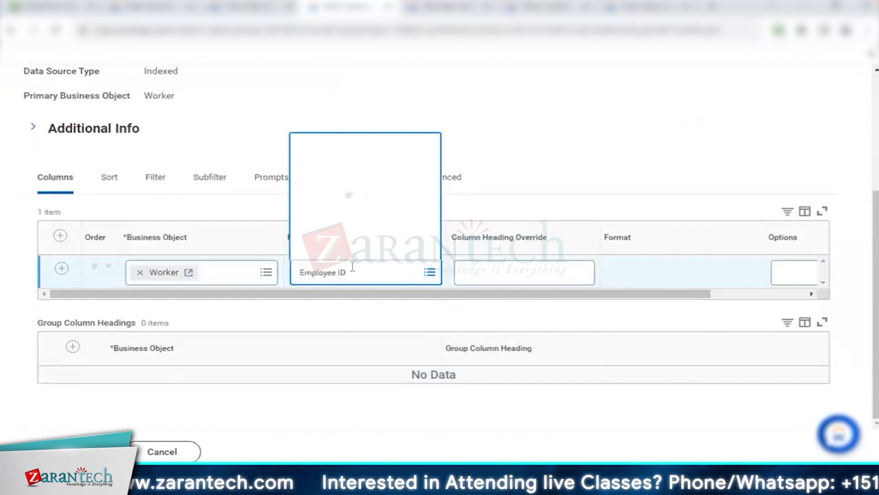
pyautogui.press('Return')
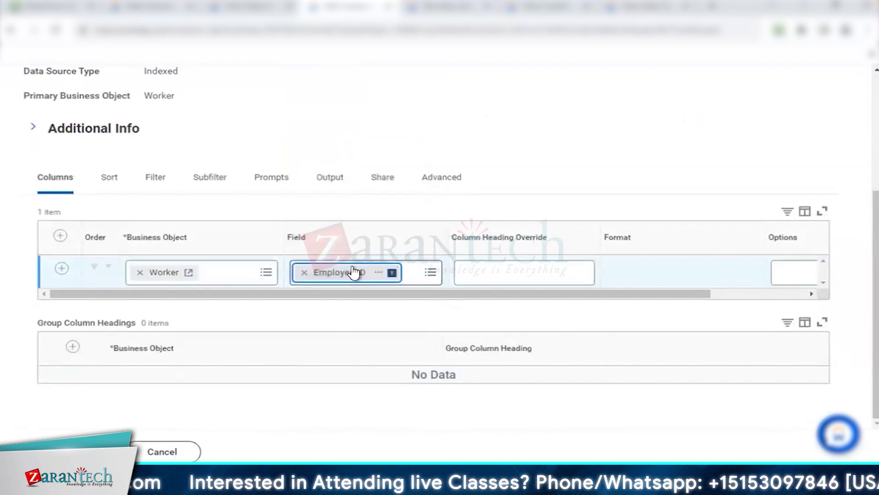
pyautogui.click(378, 273)
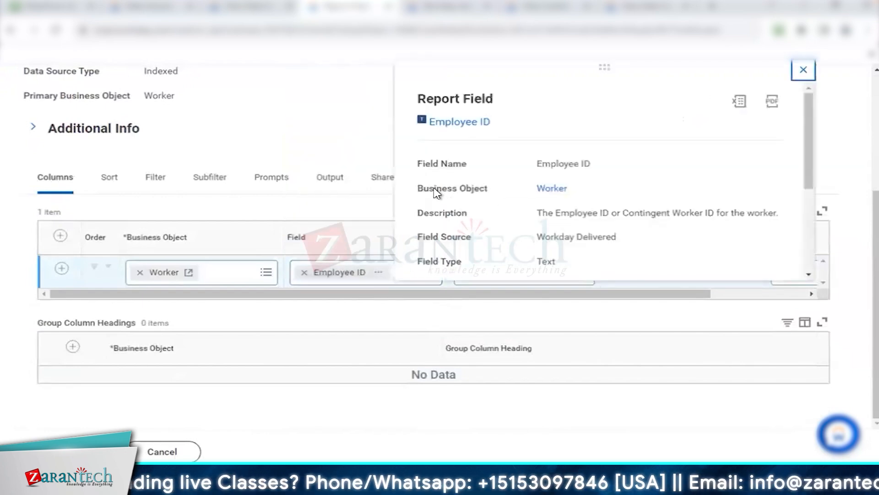
pyautogui.moveTo(434, 189); pyautogui.dragTo(497, 191)
# Step: Add a second Worker column with the Hire Date field, checking the business object of the matching fields before choosing
pyautogui.click(62, 271)
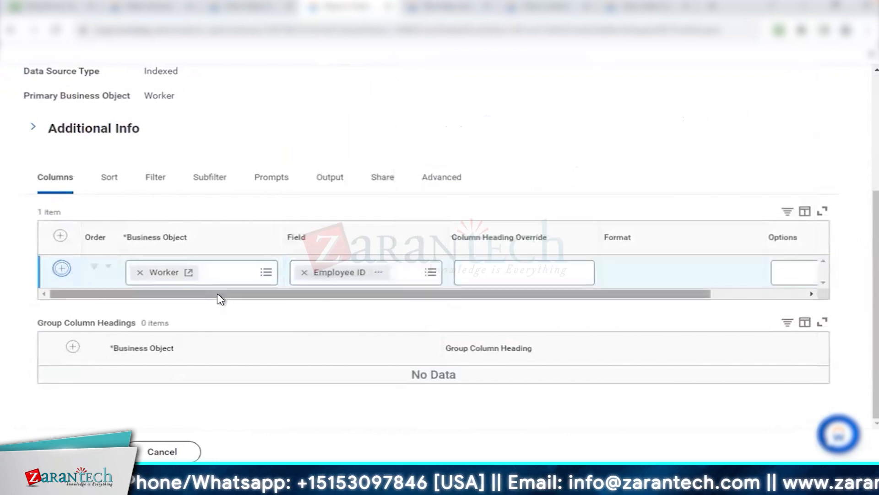
pyautogui.click(345, 306)
pyautogui.write('hire date')
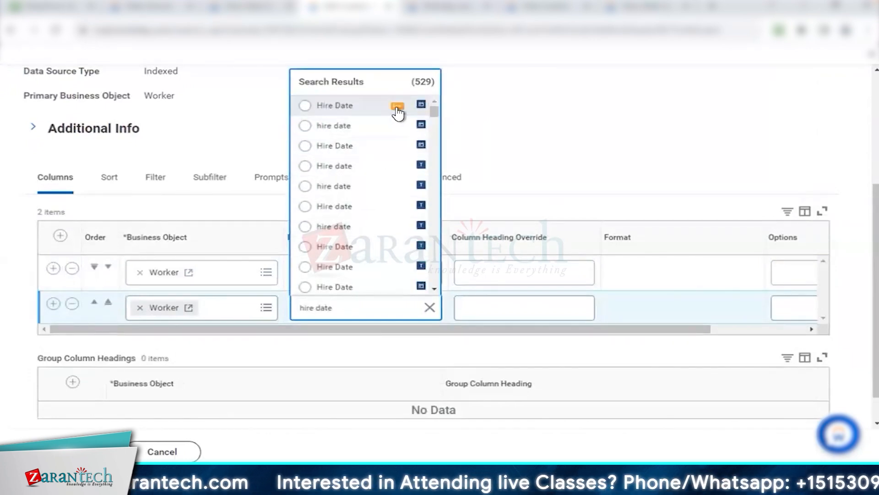
pyautogui.click(398, 107)
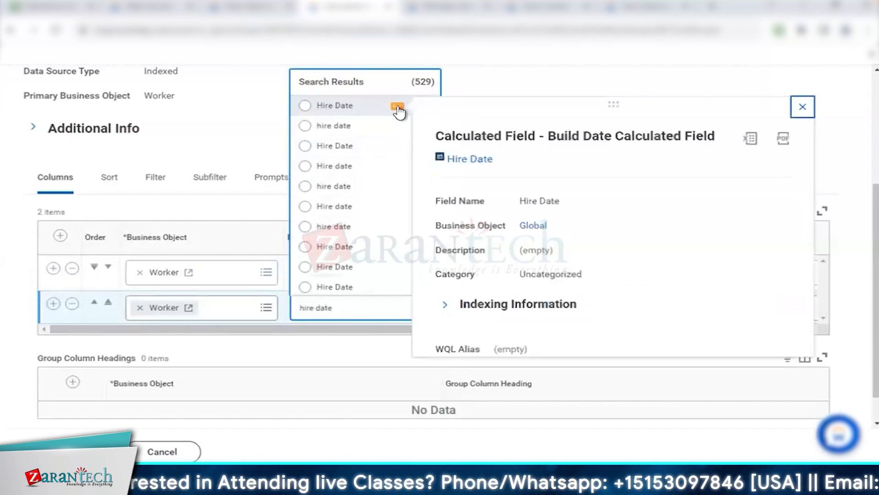
pyautogui.click(397, 146)
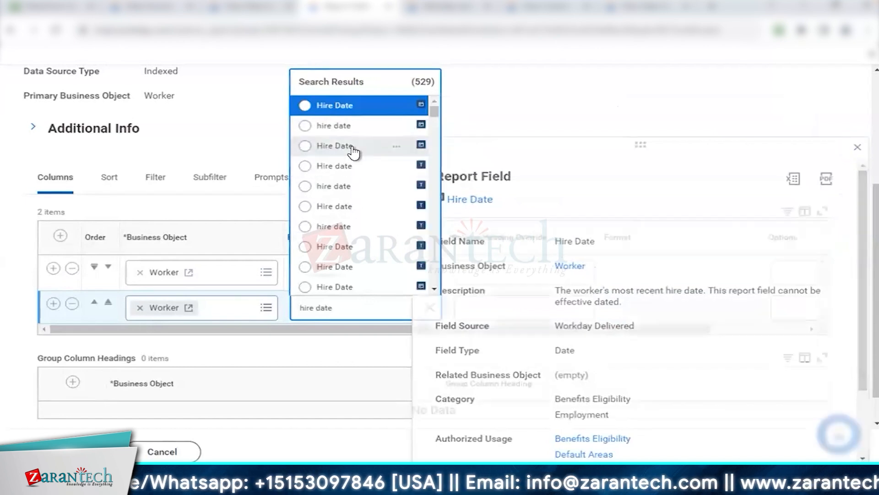
pyautogui.click(303, 247)
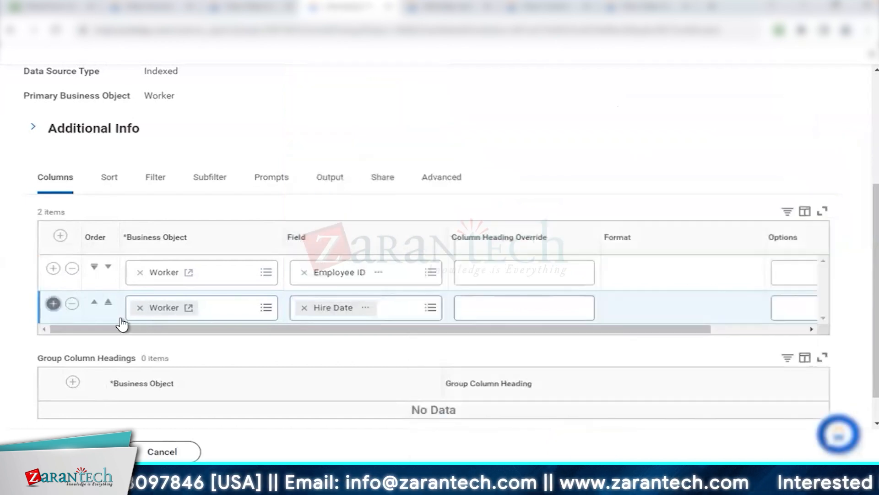
# Step: Add a third Worker column by searching for "legal name" and choosing the Legal Name - First Name field
pyautogui.click(342, 344)
pyautogui.write('legal n')
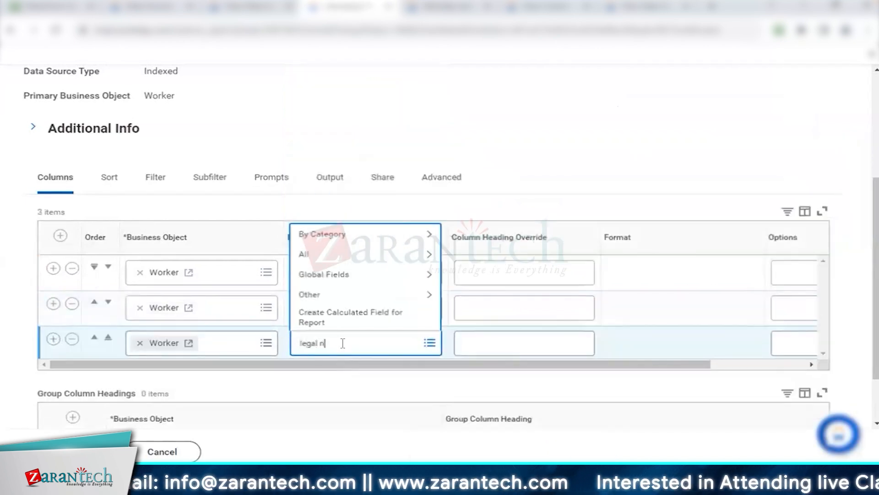
pyautogui.write('ame')
pyautogui.press('Return')
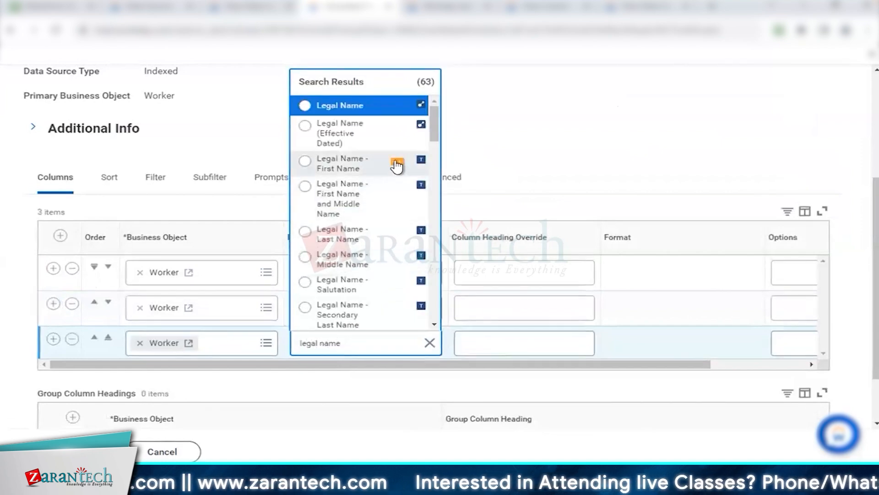
pyautogui.click(335, 166)
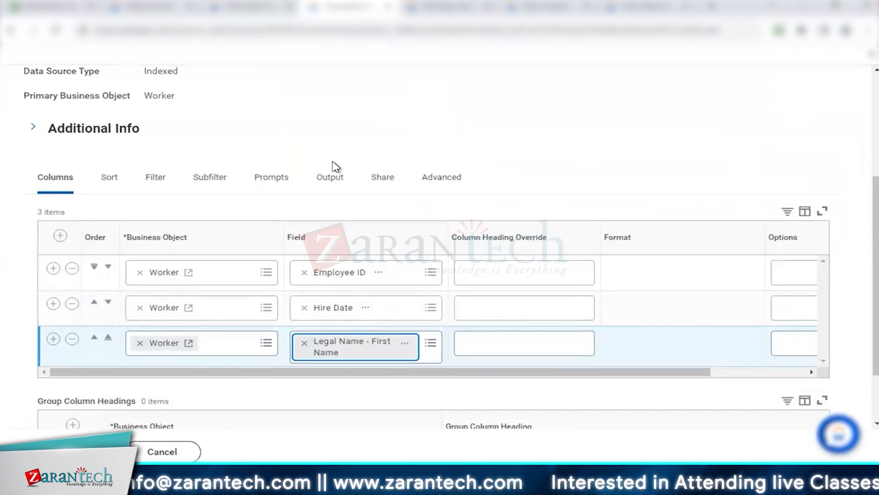
# Step: Add a fourth Worker column by searching for "legal name" and choosing the Legal Name - Last Name field
pyautogui.click(53, 339)
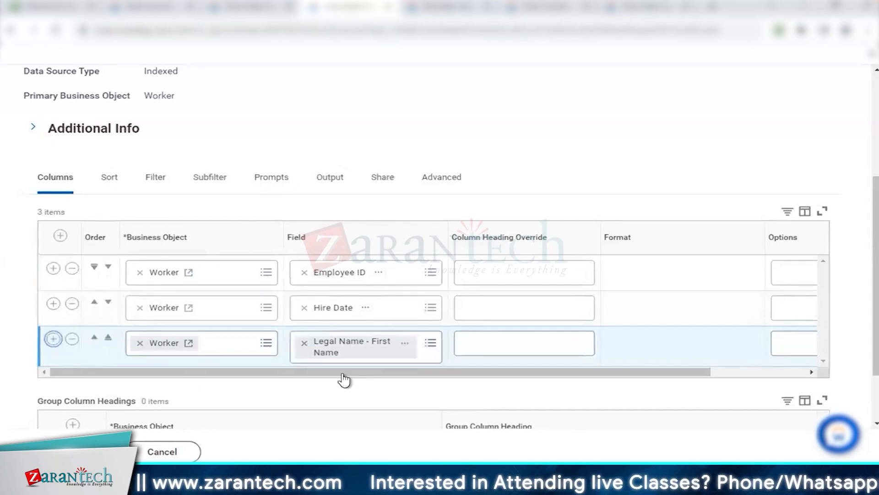
pyautogui.write('legal name')
pyautogui.press('Return')
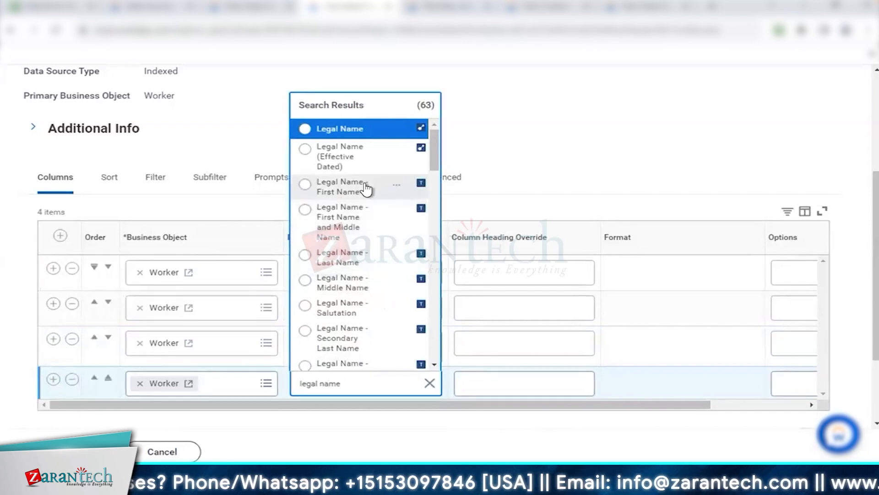
pyautogui.click(398, 256)
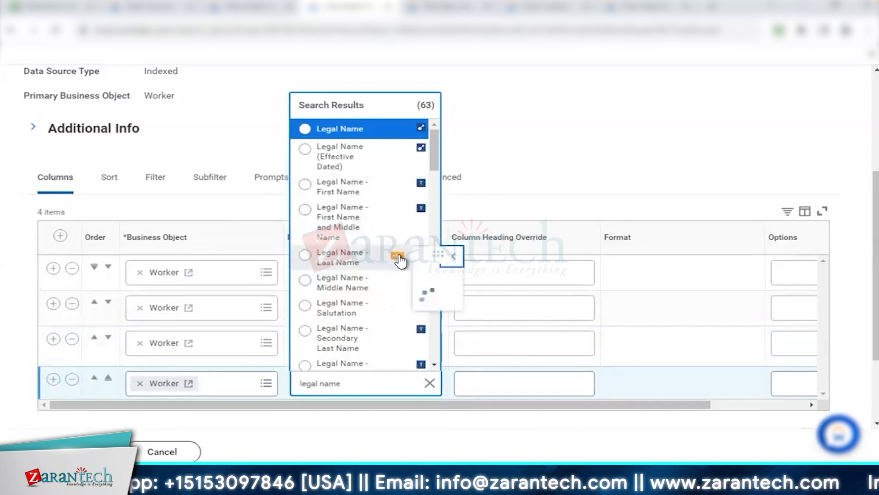
pyautogui.click(368, 259)
# Step: Add a fifth Worker column with the Manager - Level 01 field after reviewing the details of the Manager and Manager - Level 01 fields
pyautogui.click(53, 380)
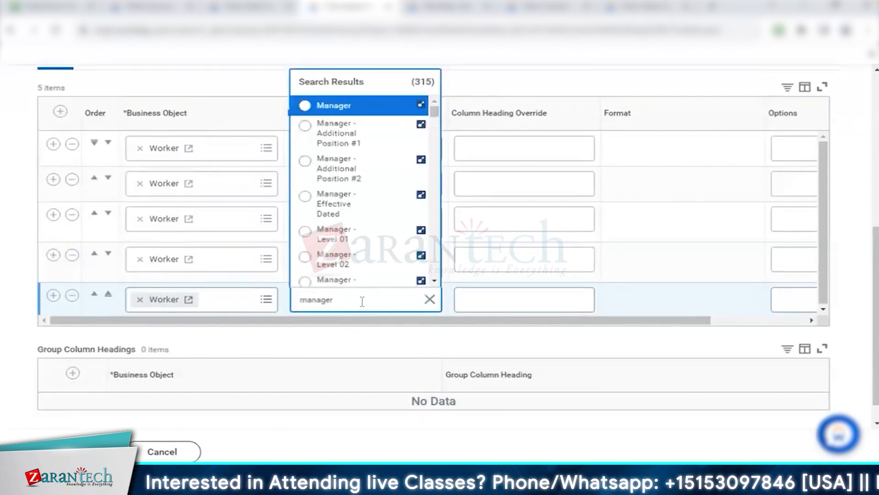
pyautogui.click(399, 108)
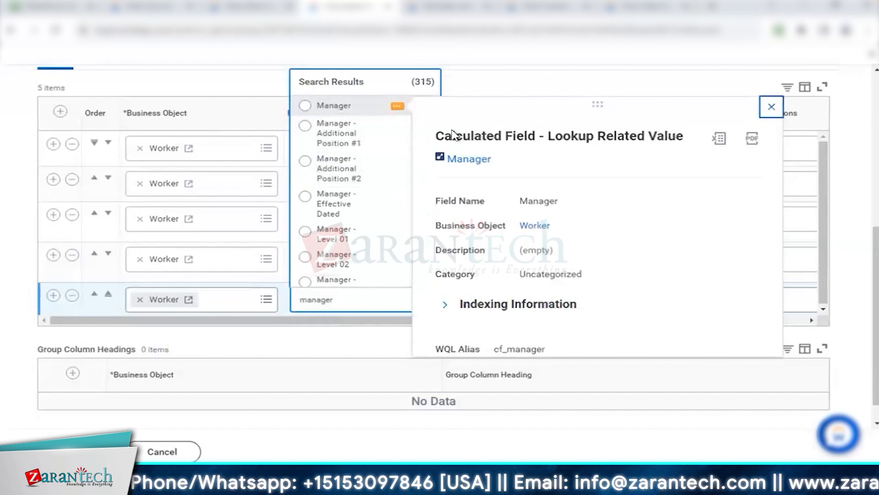
pyautogui.moveTo(438, 136); pyautogui.dragTo(535, 143)
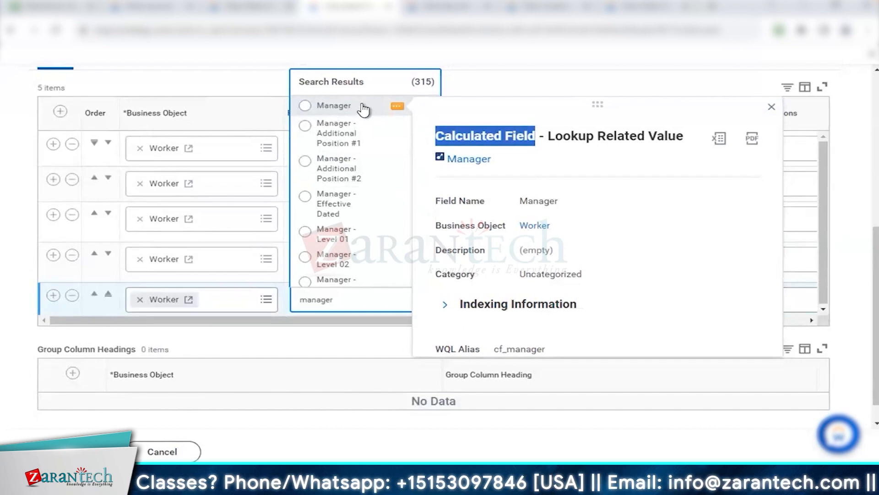
pyautogui.click(772, 107)
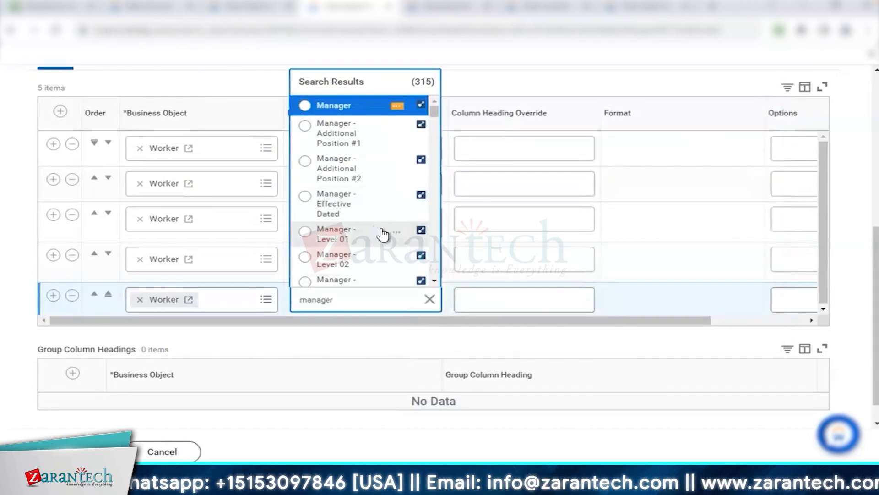
pyautogui.scroll(-3, 383, 234)
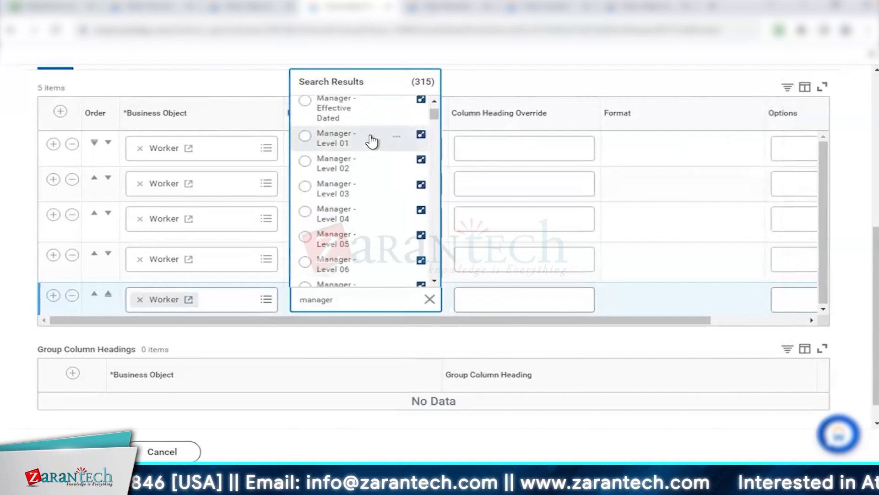
pyautogui.click(397, 137)
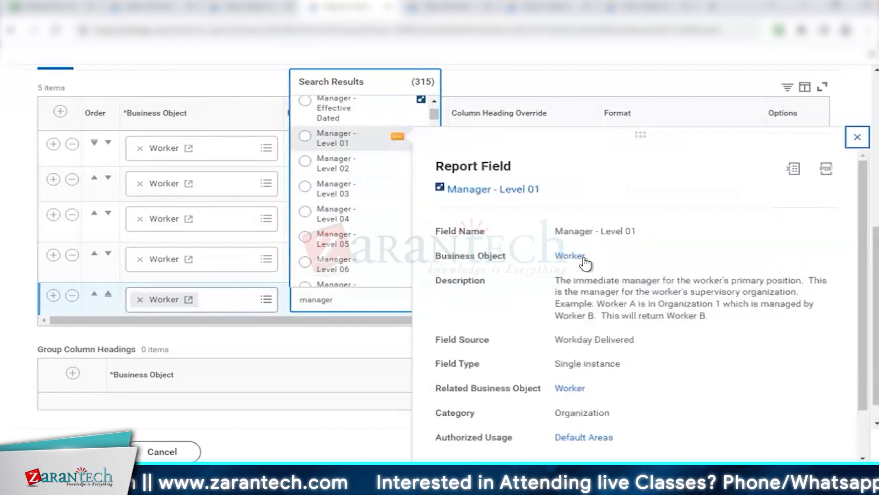
pyautogui.moveTo(557, 280); pyautogui.dragTo(791, 280)
pyautogui.click(346, 137)
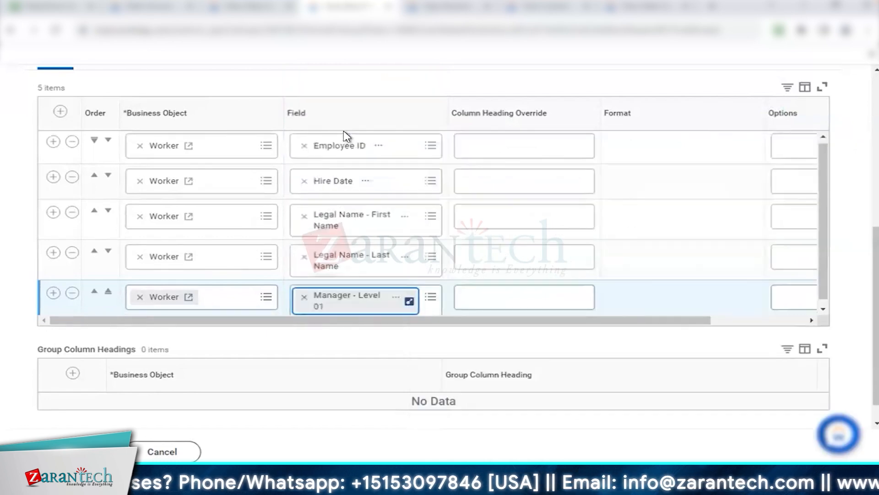
# Step: Add a sixth Worker column by searching for "manager" and choosing the Manager - Level 02 field
pyautogui.scroll(-1, 248, 269)
pyautogui.click(53, 288)
pyautogui.scroll(-1, 246, 255)
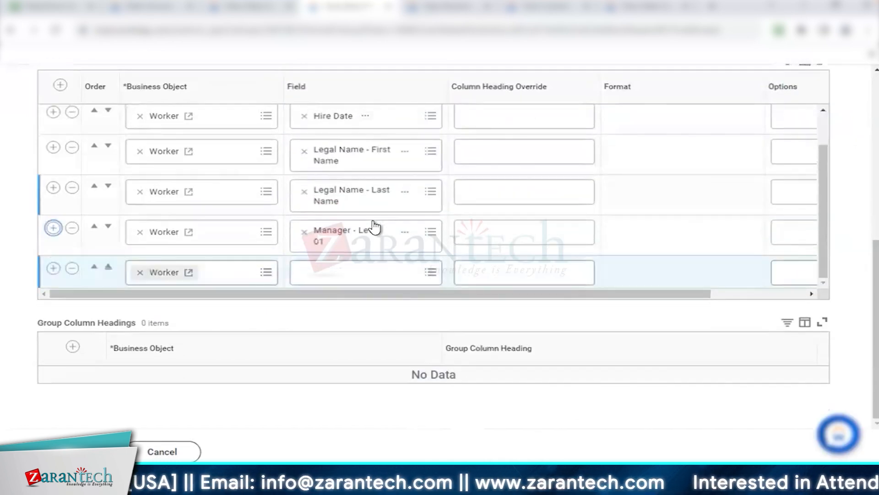
pyautogui.click(359, 274)
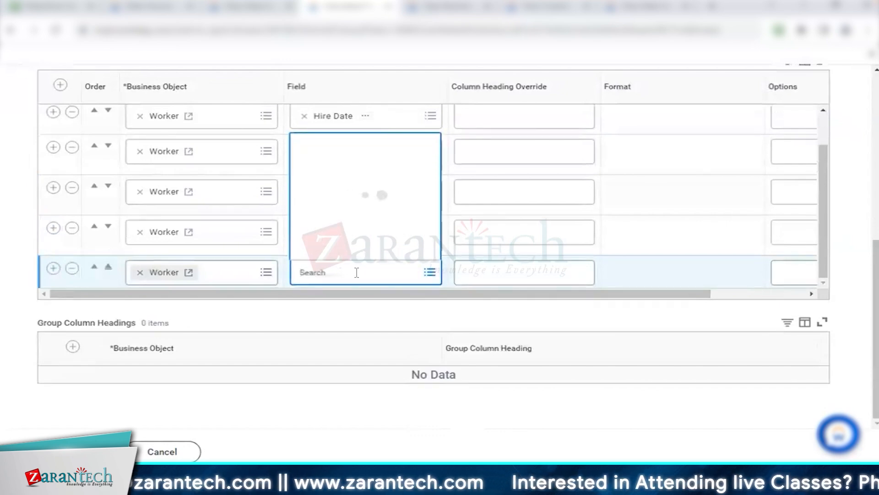
pyautogui.write('manager')
pyautogui.press('Return')
pyautogui.scroll(-3, 370, 206)
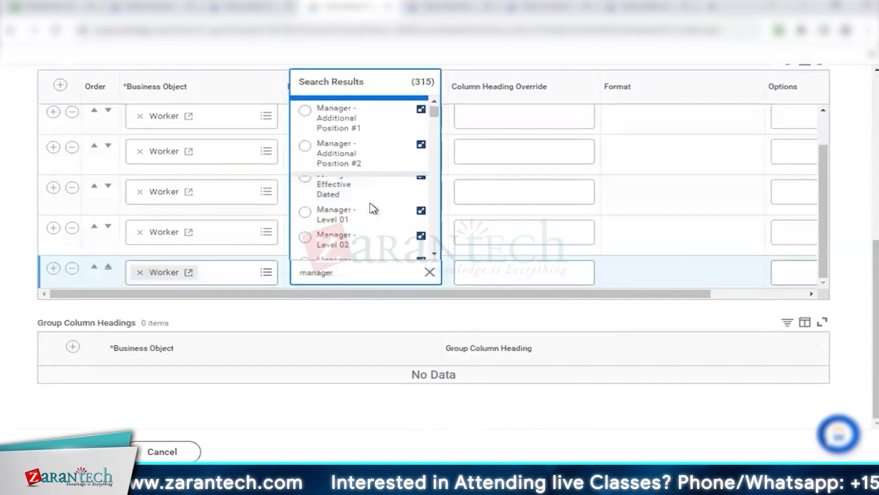
pyautogui.scroll(-2, 373, 208)
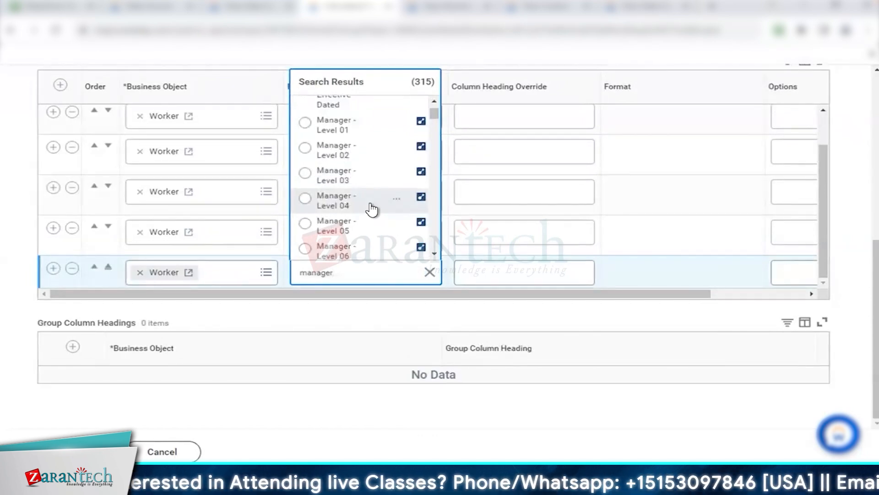
pyautogui.click(374, 158)
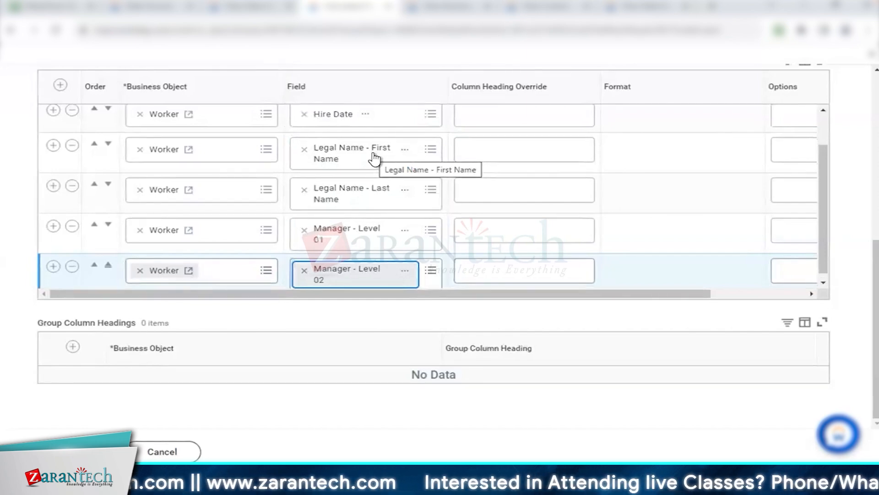
# Step: Override the column headings of Manager - Level 01 with "Manager" and Manager - Level 02 with "Manager's Manager"
pyautogui.click(510, 233)
pyautogui.write('Manager')
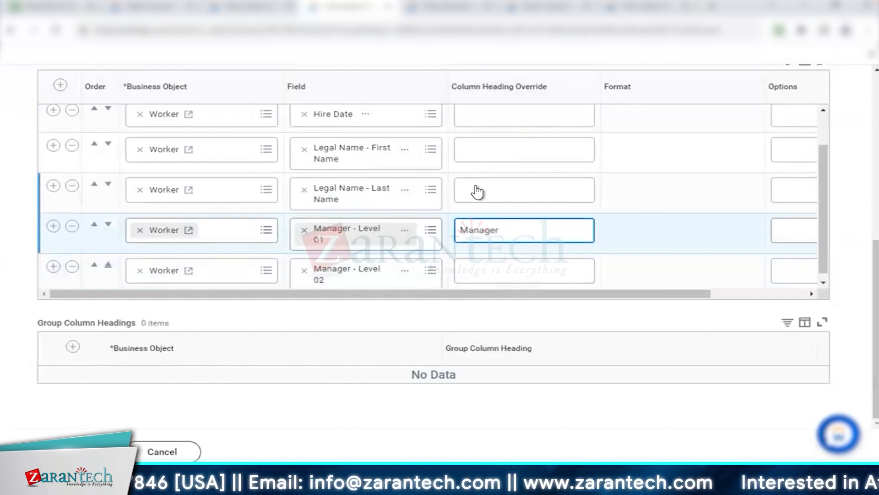
pyautogui.click(500, 271)
pyautogui.write('Manager')
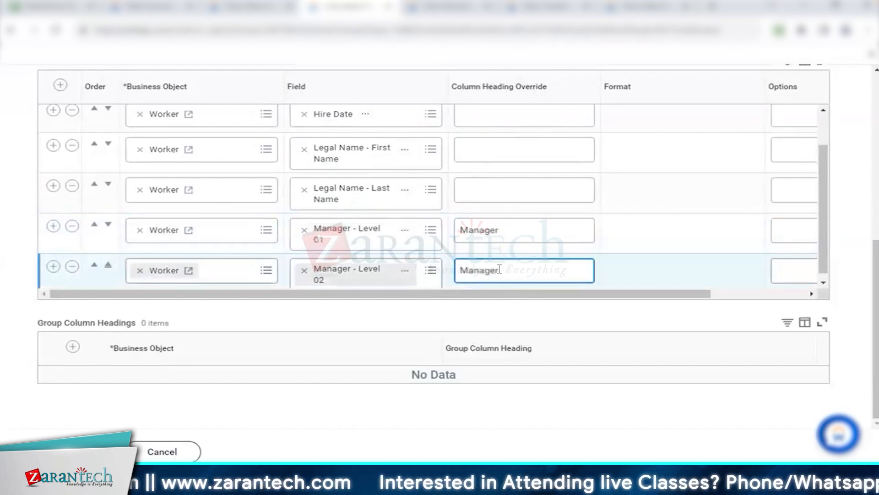
pyautogui.write("'s Manager")
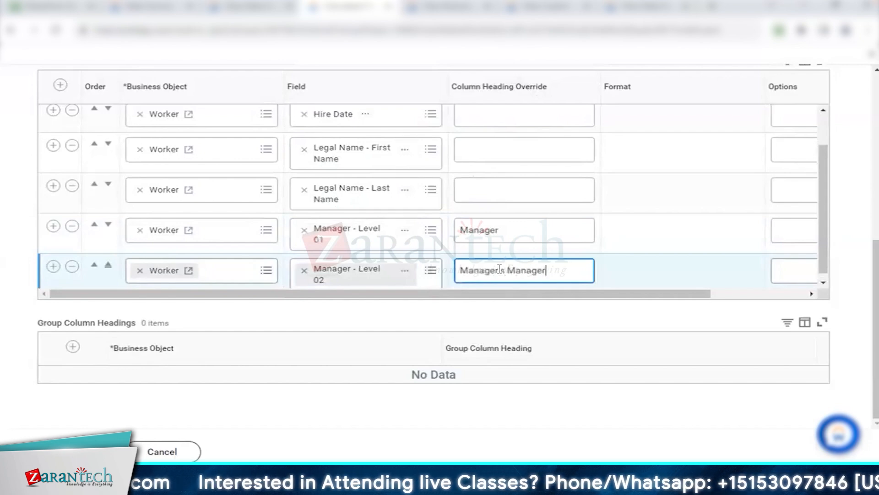
# Step: Override the legal name column headings with "First Name" and "Last Name" respectively
pyautogui.scroll(1, 500, 270)
pyautogui.click(499, 183)
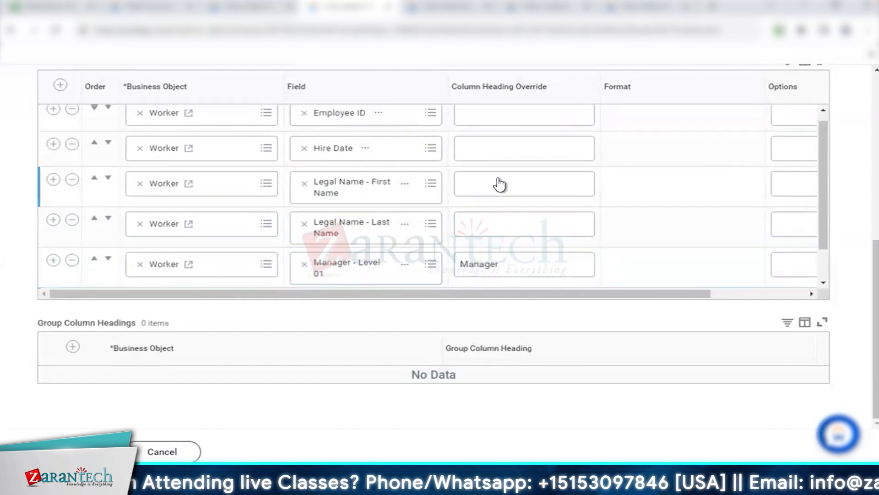
pyautogui.write('First Name')
pyautogui.click(481, 218)
pyautogui.write('Last Name')
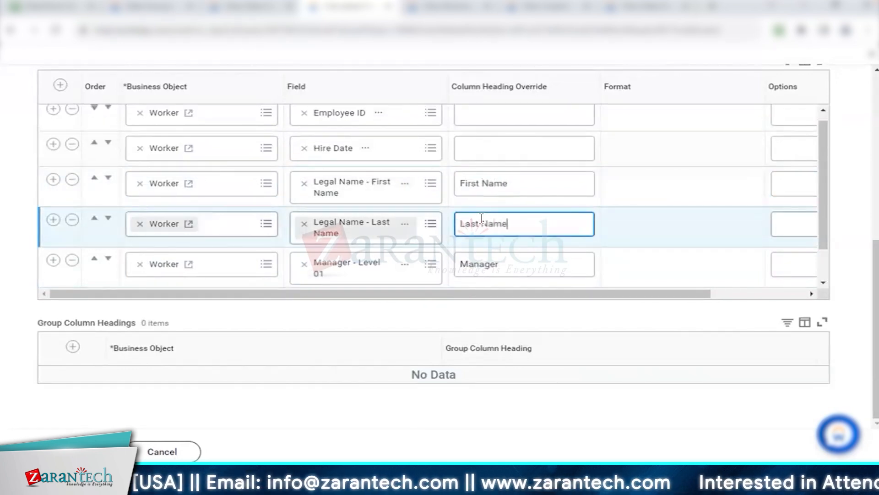
# Step: Add a seventh Worker column below Manager - Level 02 and search its field for "Is rehire"
pyautogui.scroll(-1, 388, 198)
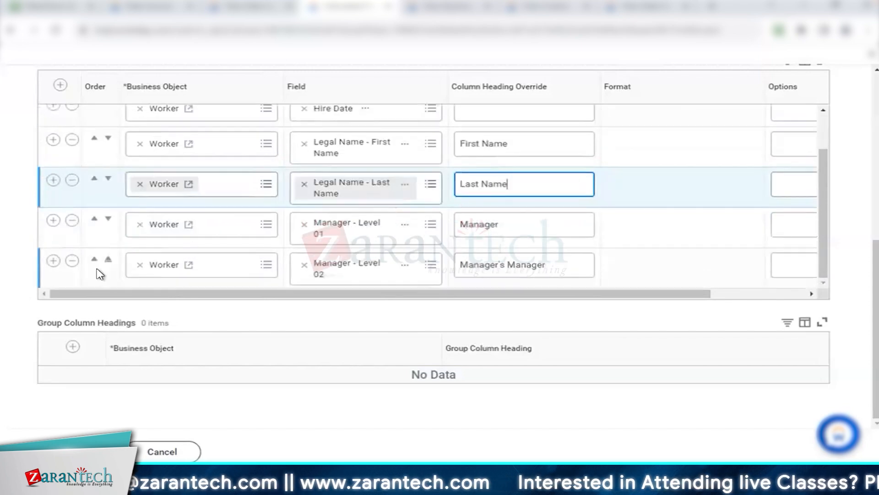
pyautogui.click(53, 260)
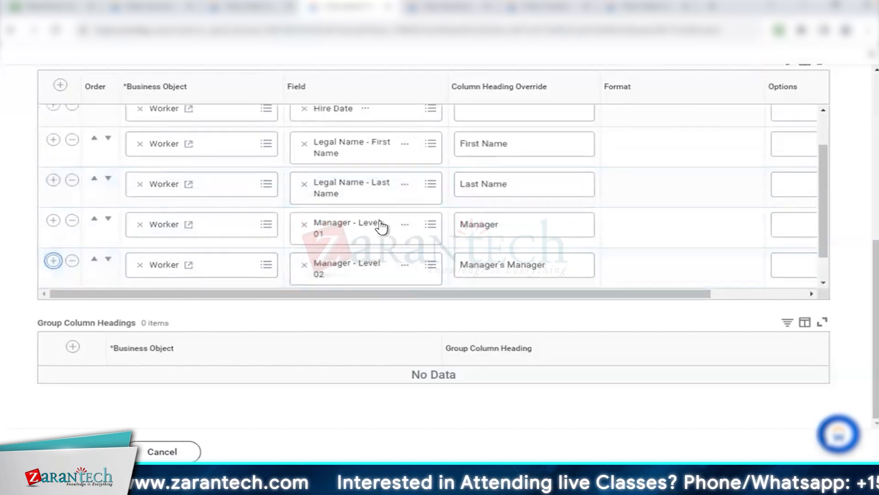
pyautogui.click(345, 269)
pyautogui.write('Is rehire')
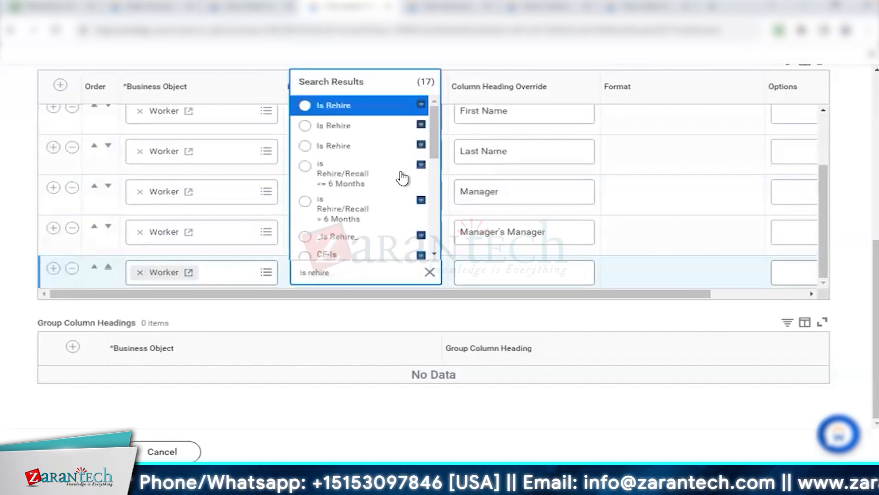
# Step: Compare the details of the three Is Rehire fields and choose the Workday Delivered report field for the new column
pyautogui.click(396, 107)
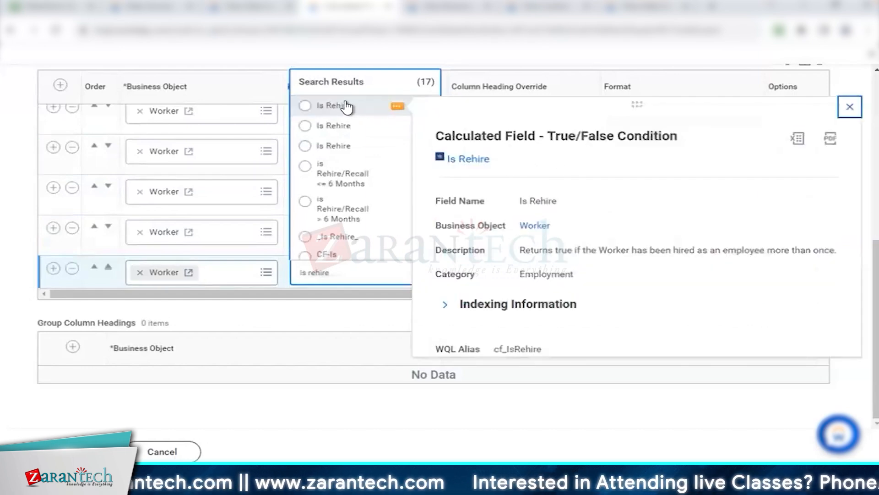
pyautogui.moveTo(437, 135); pyautogui.dragTo(681, 133)
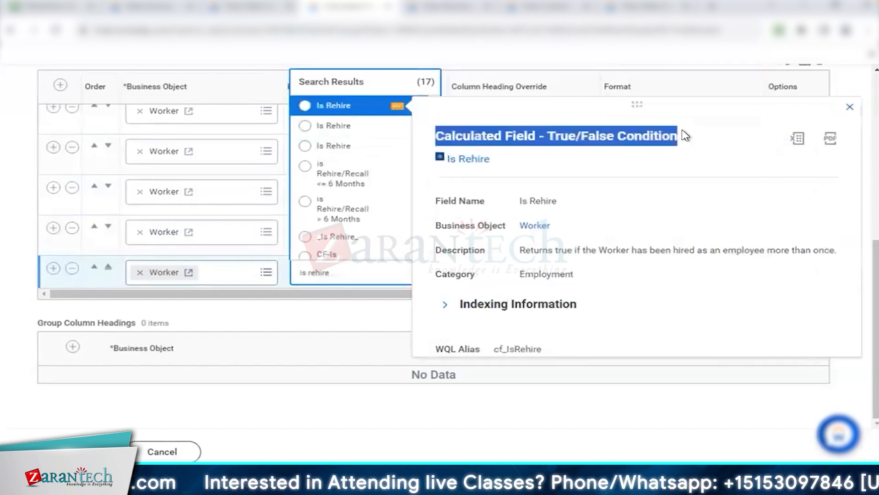
pyautogui.click(398, 127)
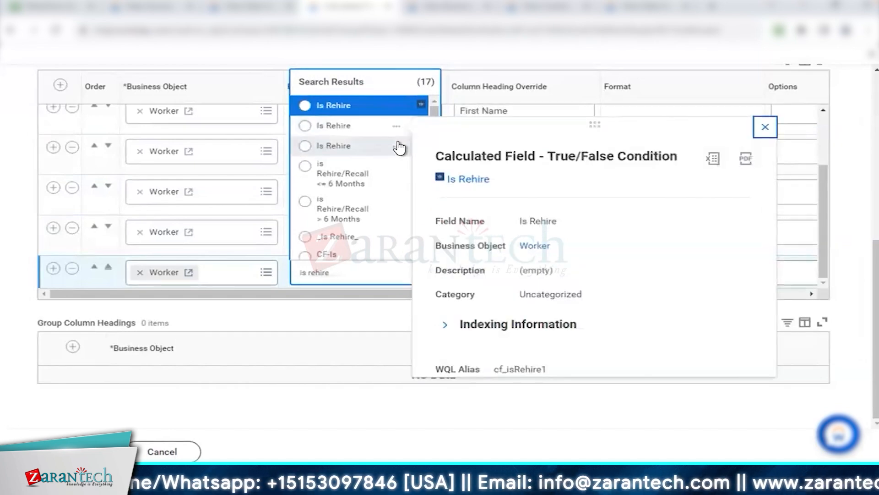
pyautogui.click(398, 146)
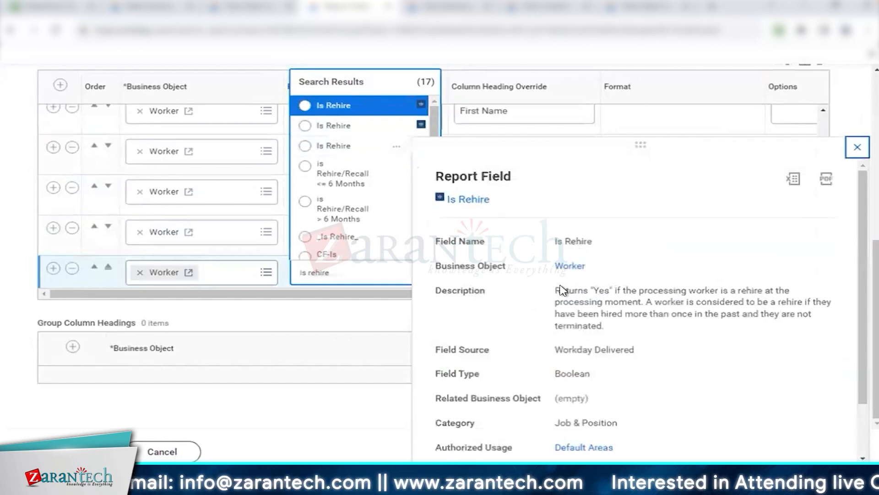
pyautogui.moveTo(561, 290); pyautogui.dragTo(774, 291)
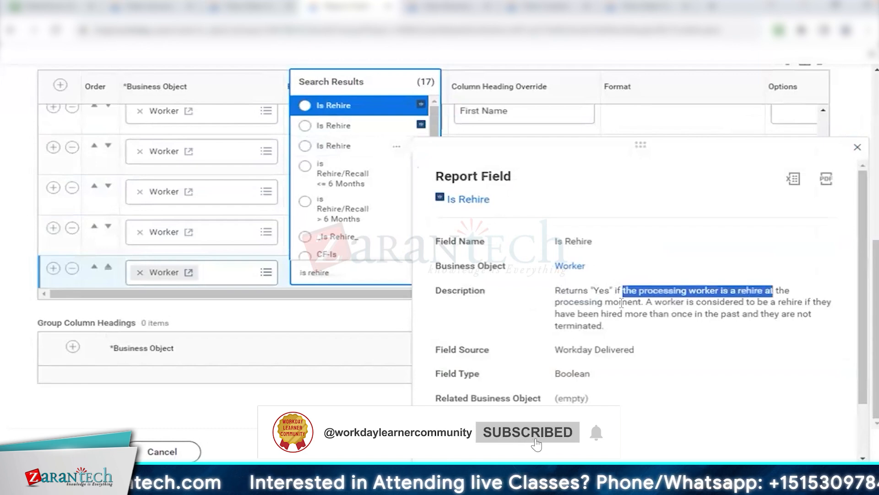
pyautogui.moveTo(662, 301); pyautogui.dragTo(821, 302)
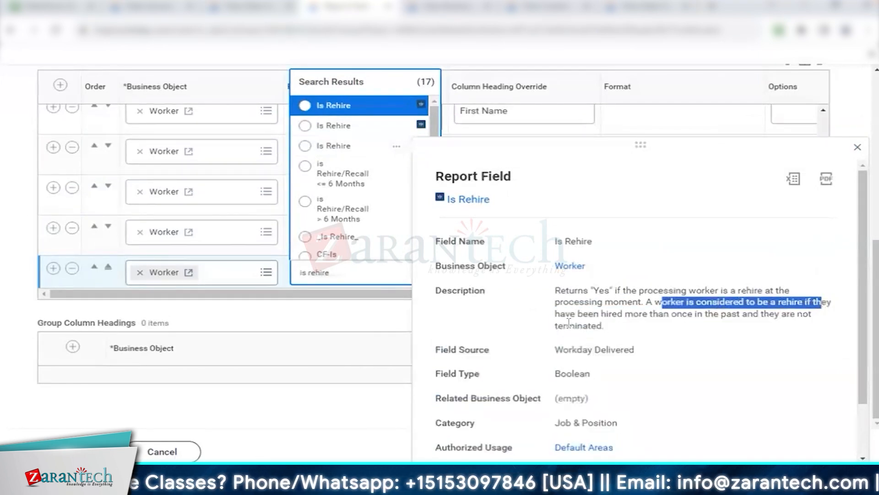
pyautogui.moveTo(565, 314); pyautogui.dragTo(822, 328)
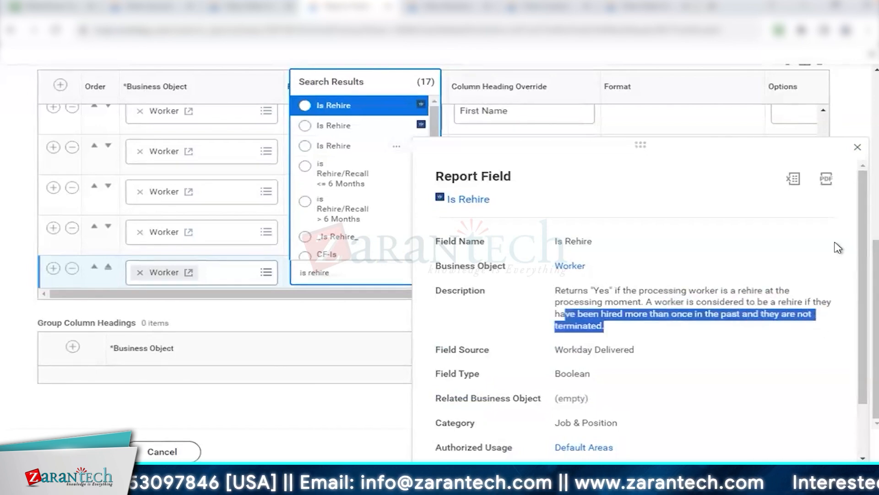
pyautogui.click(857, 148)
pyautogui.click(353, 153)
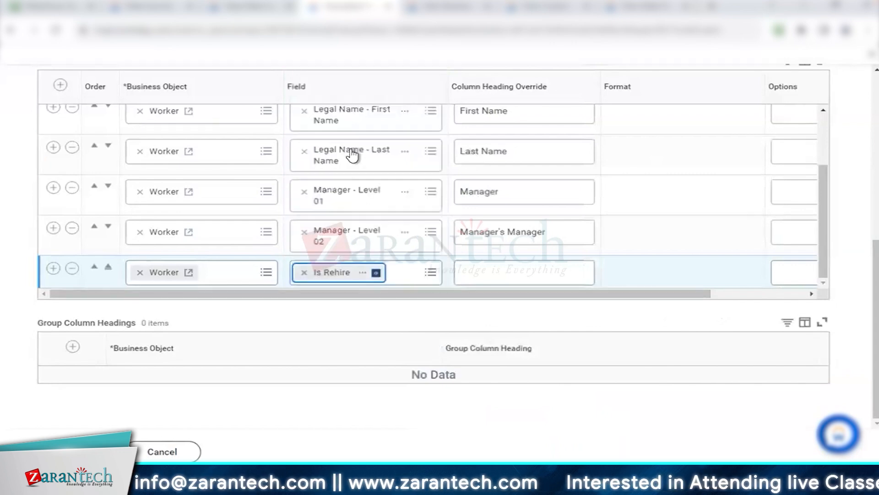
# Step: Run the new hire report with the worker type prompts left blank and check the number of items returned
pyautogui.scroll(2, 374, 190)
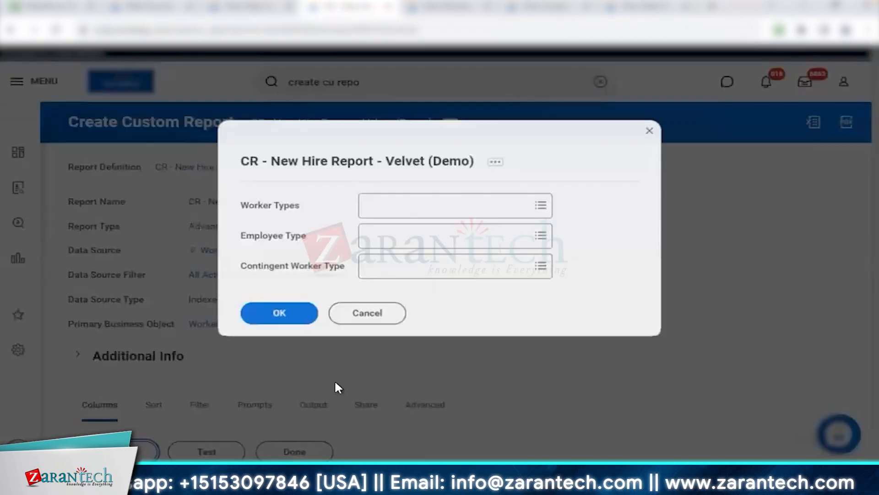
pyautogui.click(289, 315)
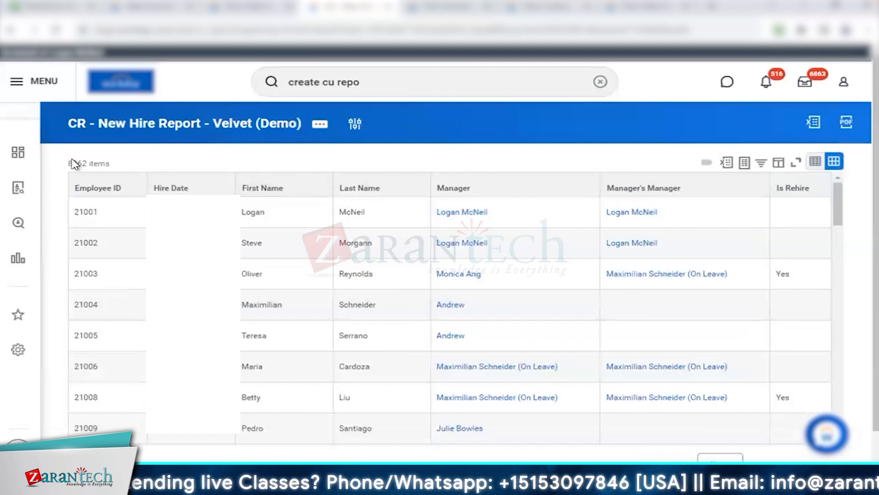
pyautogui.moveTo(69, 166); pyautogui.dragTo(117, 170)
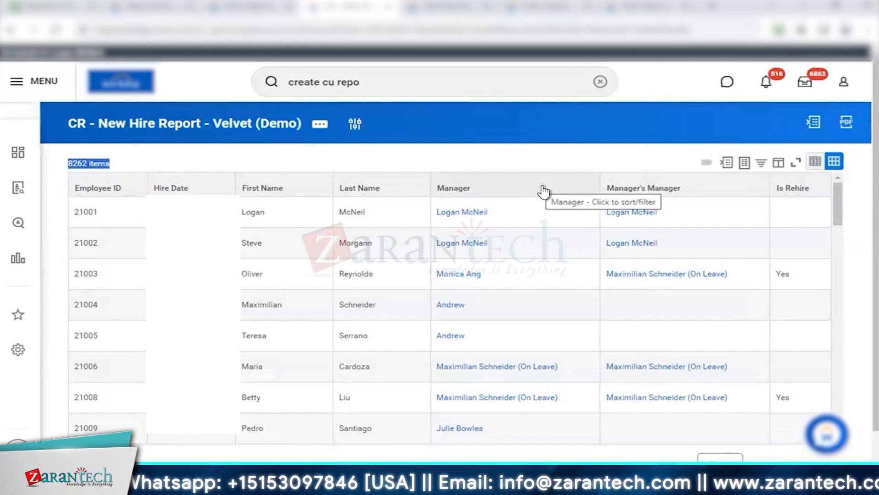
# Step: Filter the report output to rows where Is Rehire is Yes, check the item count, and remove the filter
pyautogui.click(806, 193)
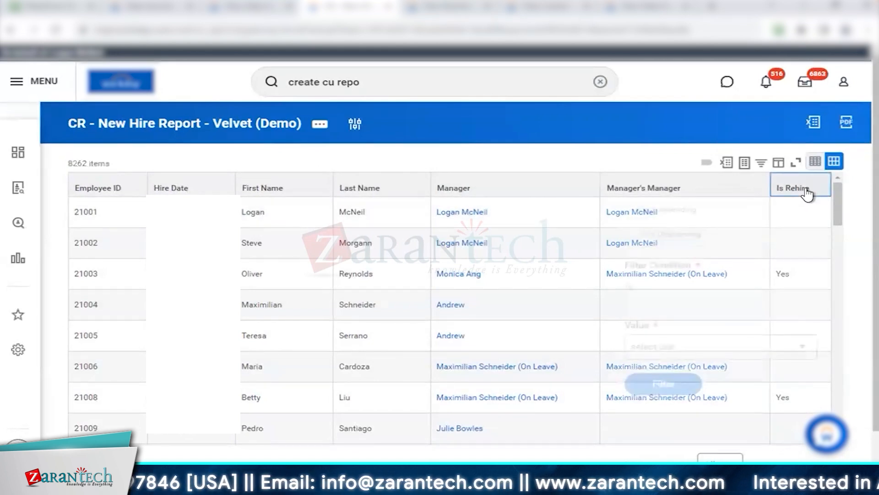
pyautogui.click(673, 354)
pyautogui.click(670, 388)
pyautogui.click(673, 385)
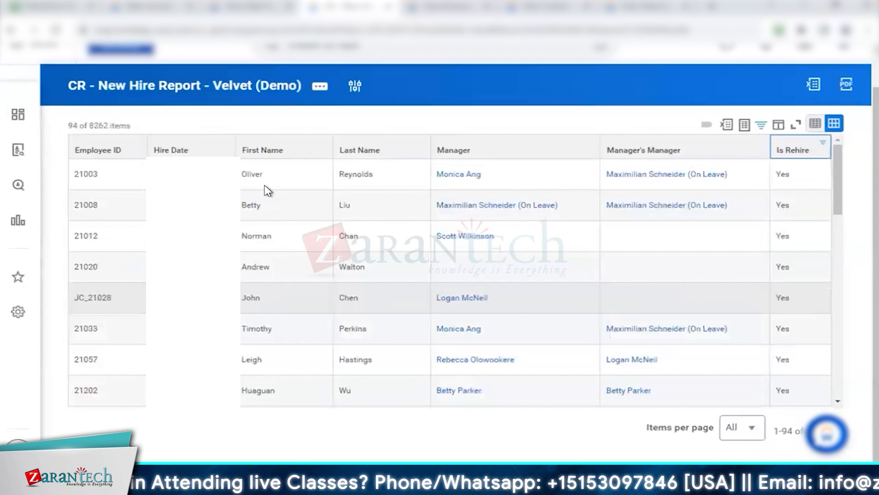
pyautogui.moveTo(69, 127); pyautogui.dragTo(146, 128)
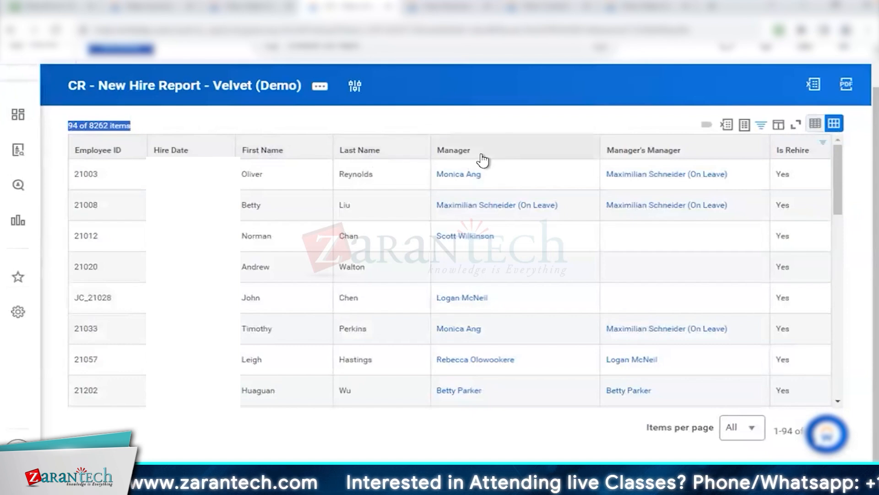
pyautogui.click(792, 151)
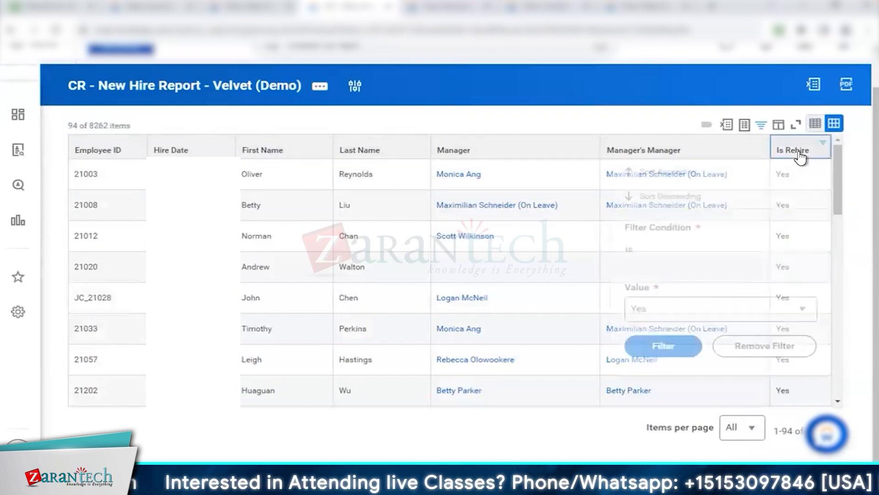
pyautogui.click(755, 348)
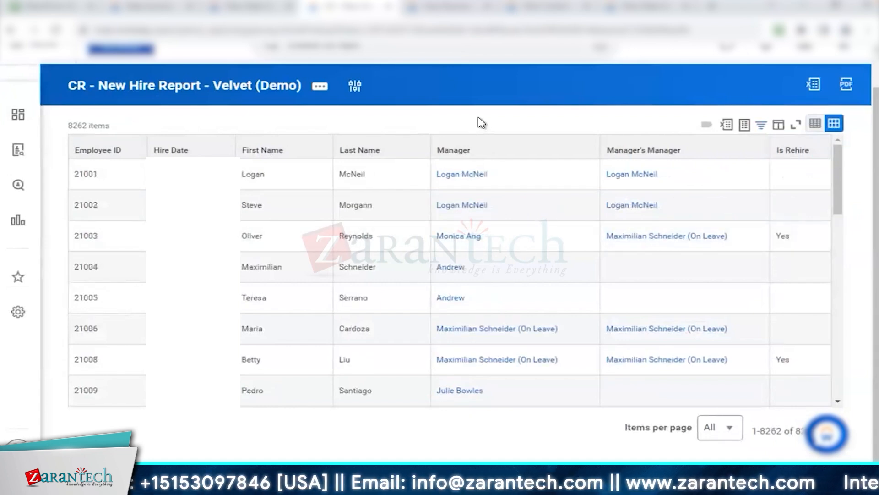
pyautogui.click(387, 148)
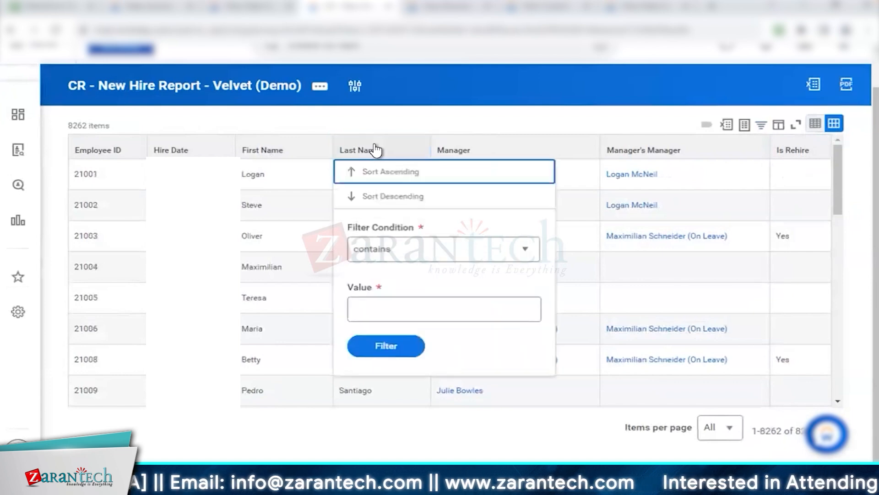
pyautogui.click(506, 124)
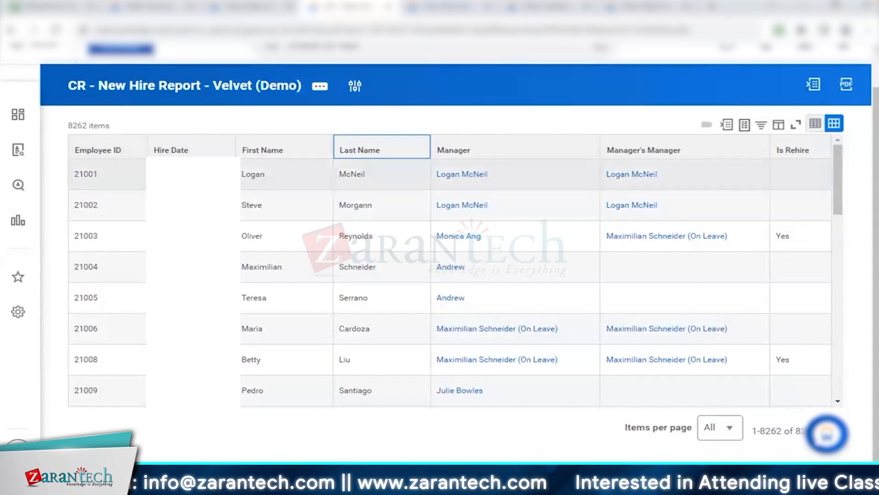
pyautogui.click(349, 169)
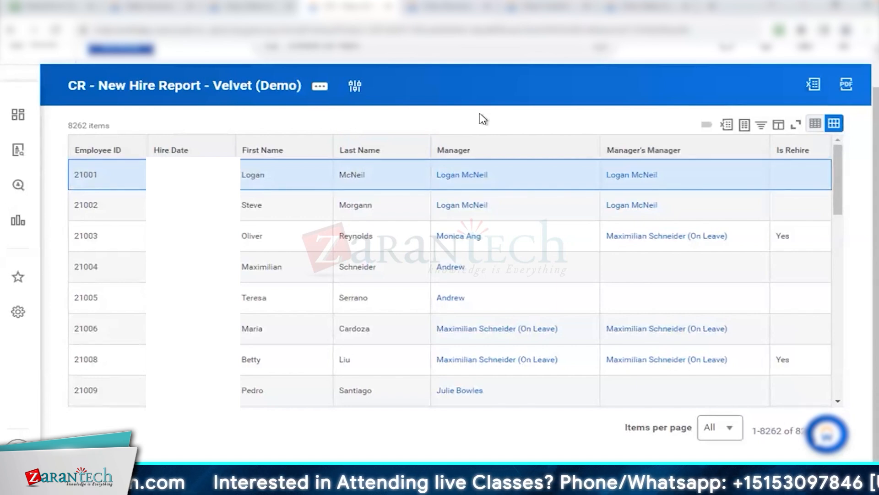
pyautogui.moveTo(72, 126); pyautogui.dragTo(171, 135)
pyautogui.click(271, 125)
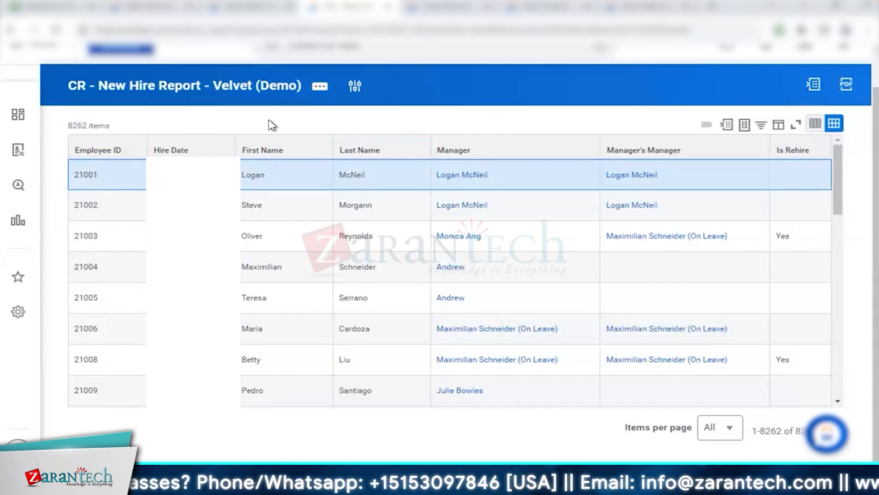